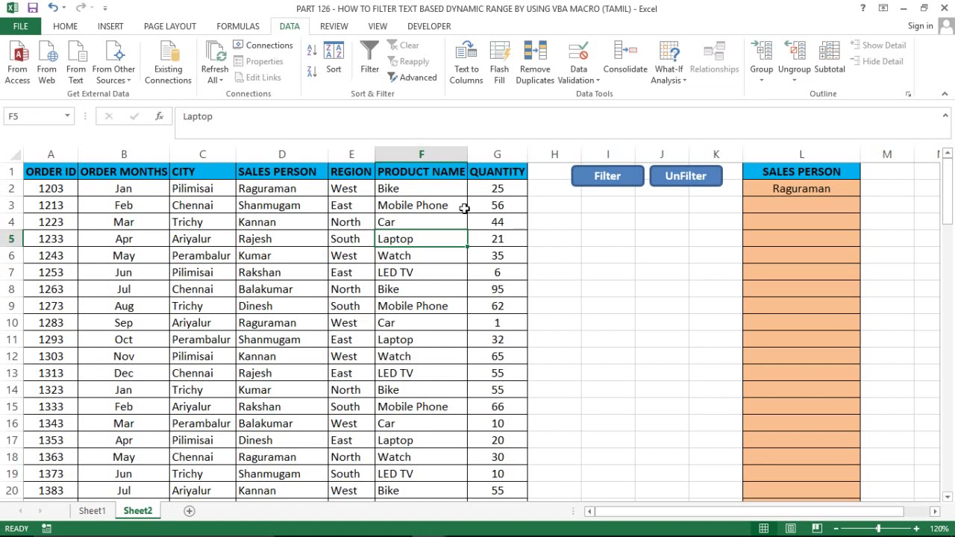
# Step: Point out the QUANTITY values 35, 56 and 25, then the CITY and SALES PERSON headers
pyautogui.click(504, 249)
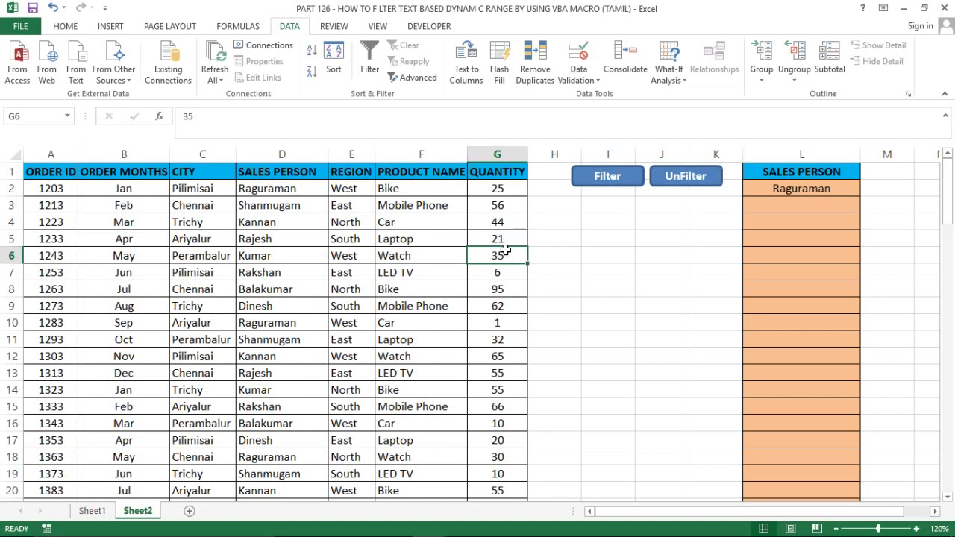
pyautogui.click(530, 217)
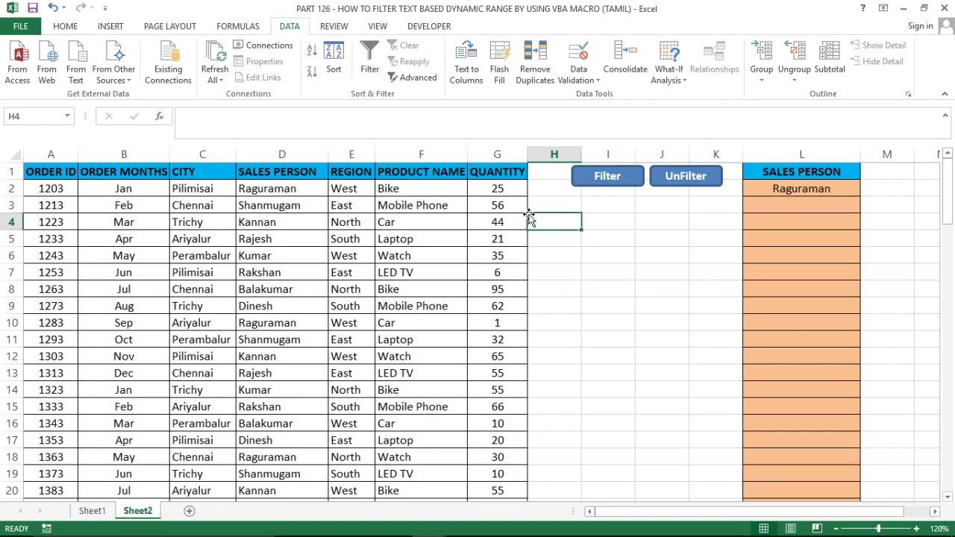
pyautogui.click(475, 203)
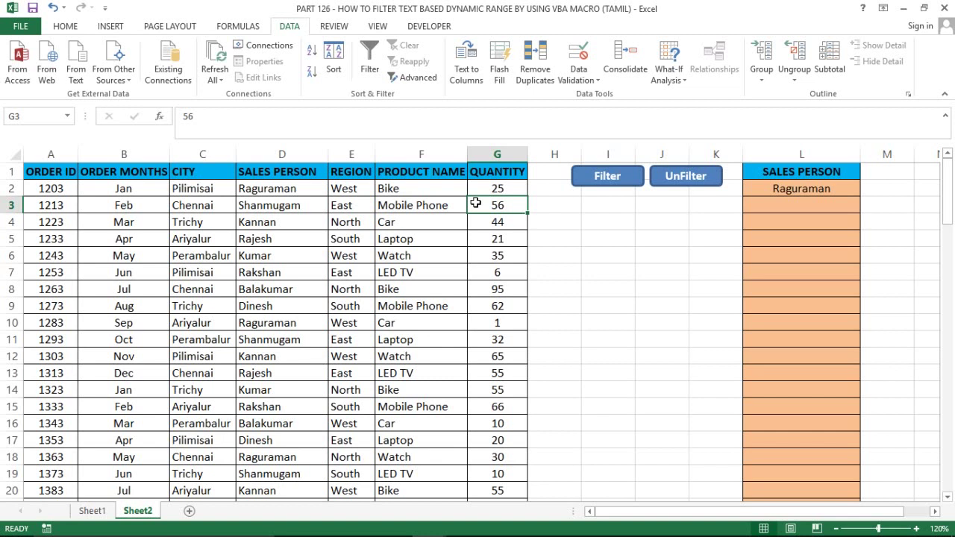
pyautogui.click(467, 196)
pyautogui.click(500, 184)
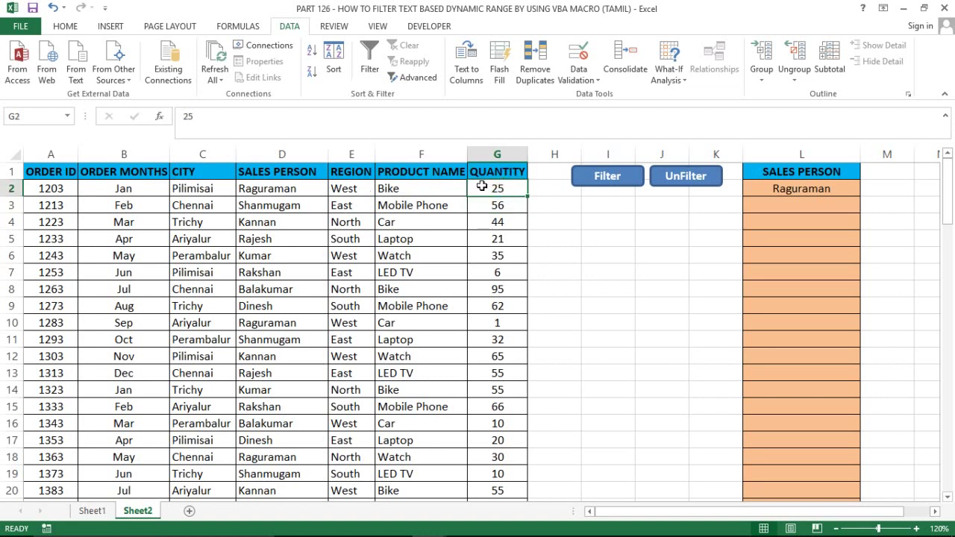
pyautogui.click(214, 165)
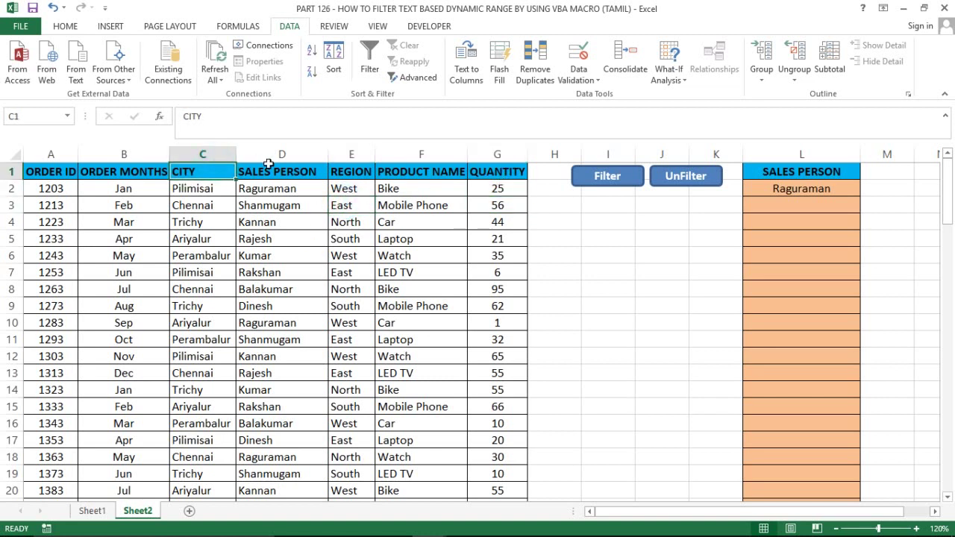
pyautogui.click(268, 167)
pyautogui.click(224, 168)
pyautogui.click(257, 169)
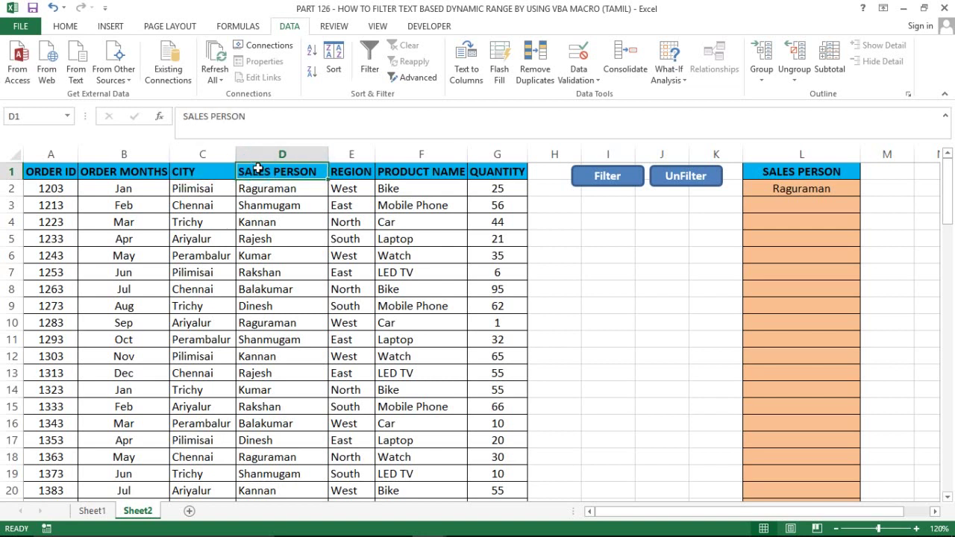
pyautogui.click(202, 167)
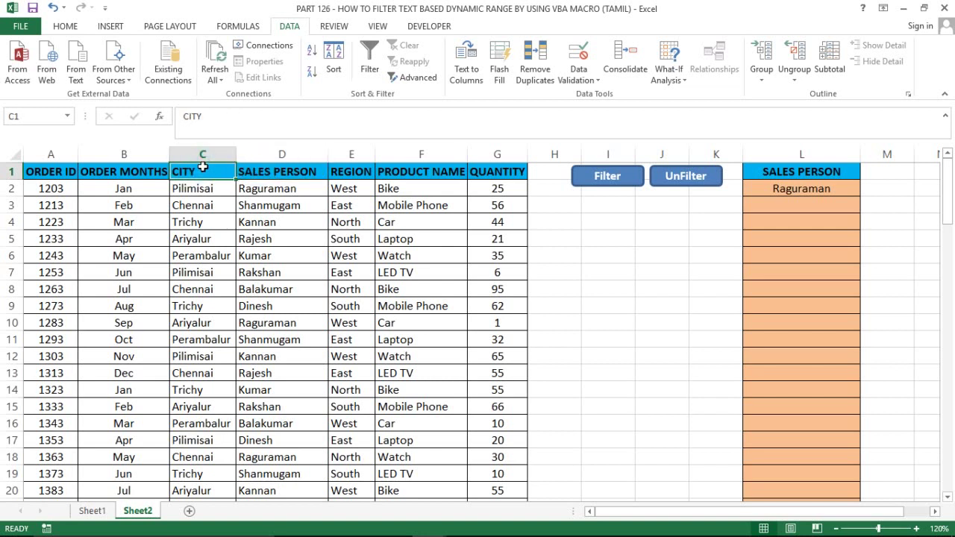
pyautogui.click(278, 171)
# Step: Walk across the header row between CITY, SALES PERSON and REGION toward column I
pyautogui.moveTo(202, 188)
pyautogui.mouseDown()
pyautogui.moveTo(277, 189)
pyautogui.moveTo(329, 239)
pyautogui.mouseUp()
pyautogui.click(352, 171)
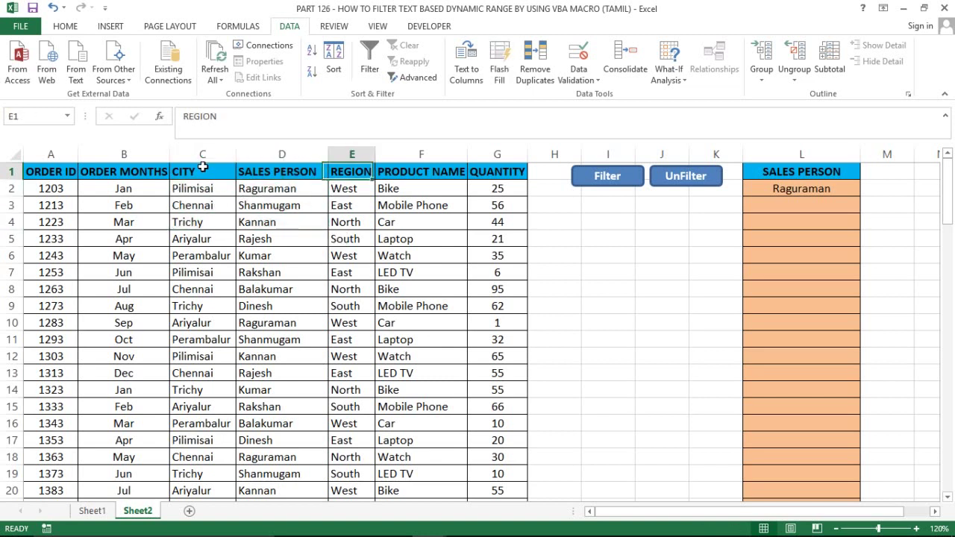
pyautogui.press('Left')
pyautogui.click(203, 169)
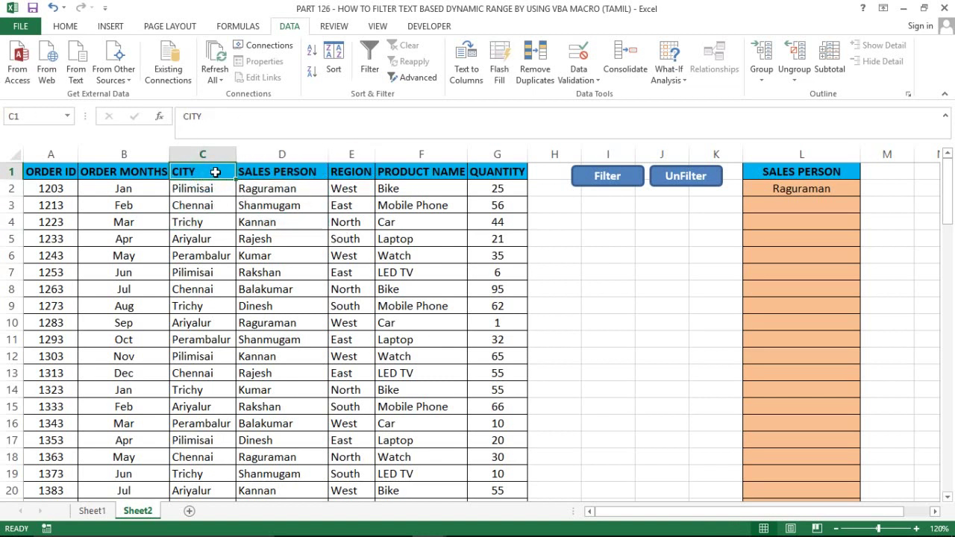
pyautogui.press('Right')
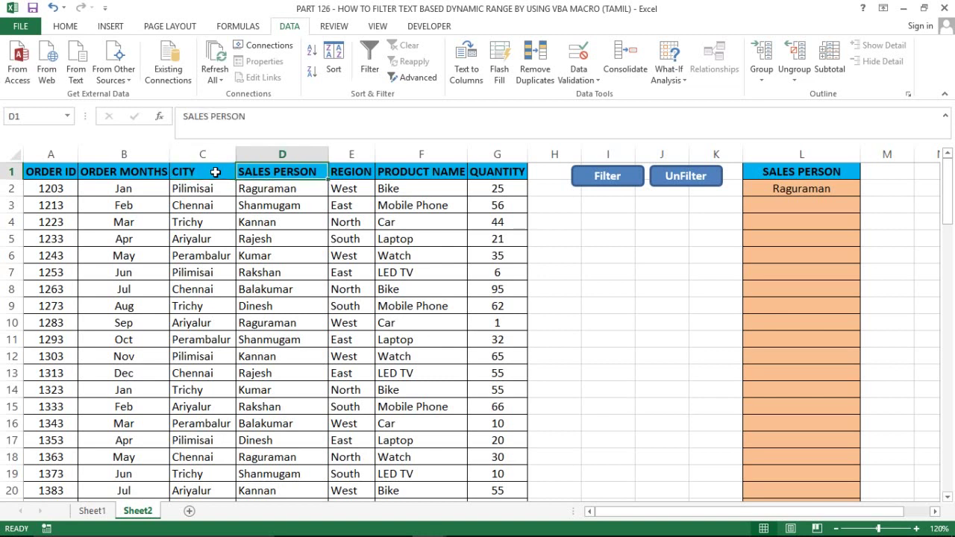
pyautogui.press('Right')
pyautogui.press('Left')
pyautogui.press('Left')
pyautogui.press('Right')
pyautogui.press('Left')
pyautogui.press('Left')
pyautogui.press('Left')
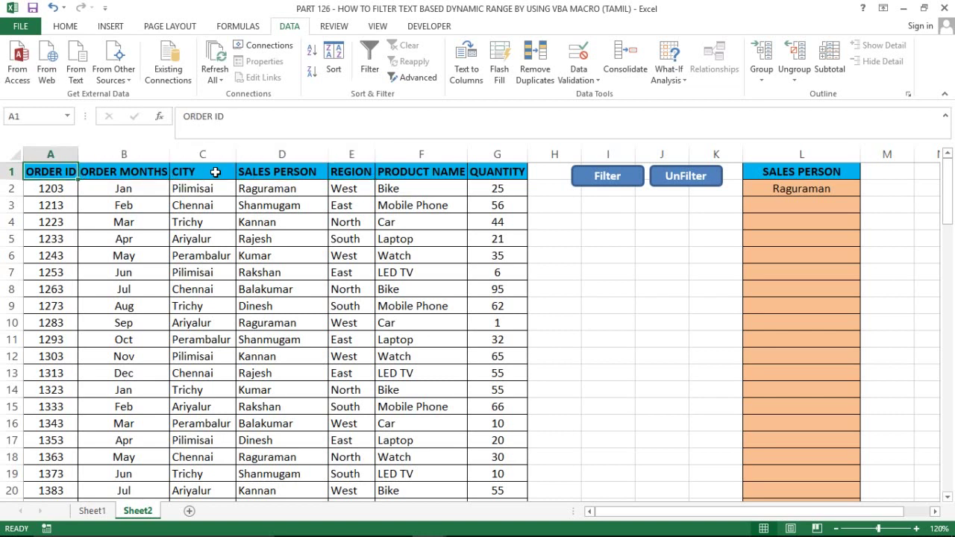
pyautogui.press('Right')
pyautogui.press('Right')
pyautogui.press('Right')
pyautogui.press('Right')
pyautogui.press('Right')
pyautogui.press('Right')
pyautogui.press('Right')
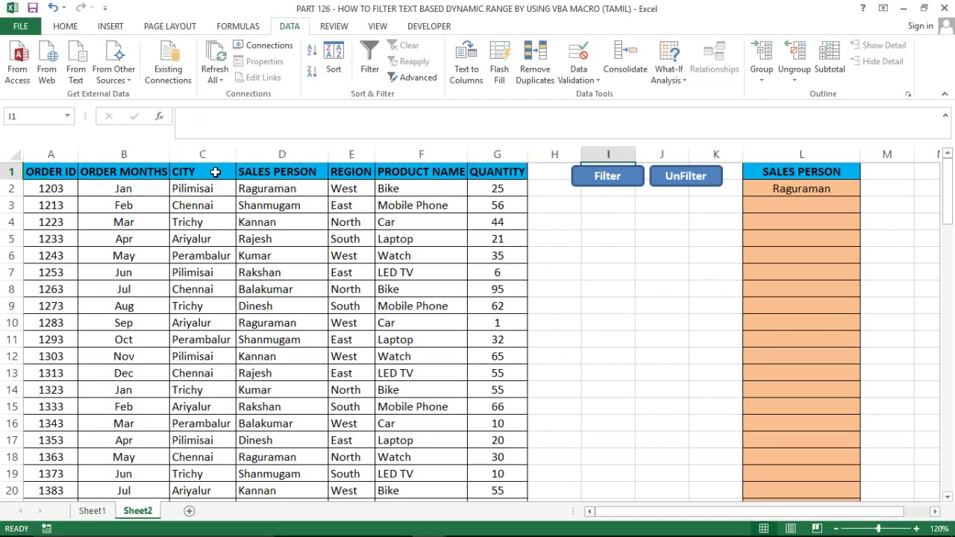
# Step: Select the table's header row and show how far the table extends downward
pyautogui.click(206, 172)
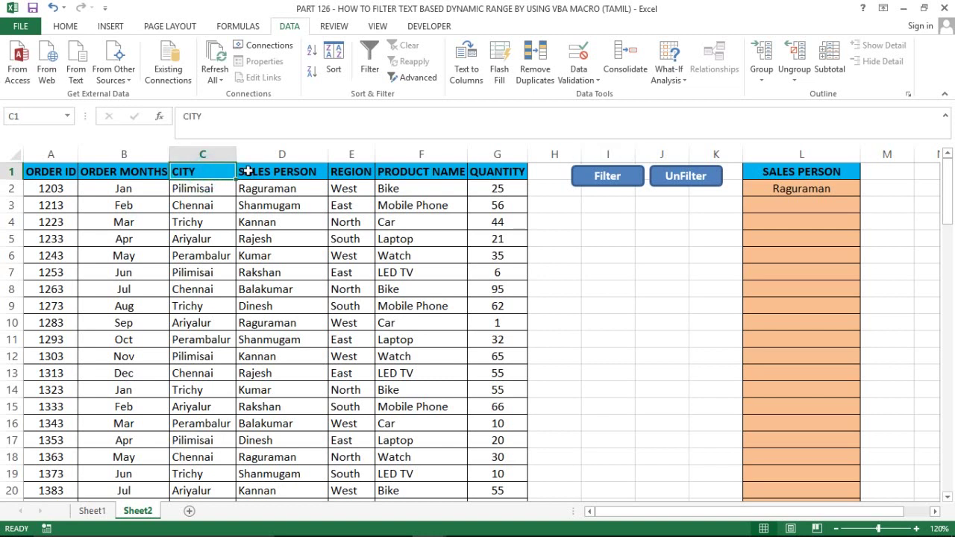
pyautogui.click(557, 219)
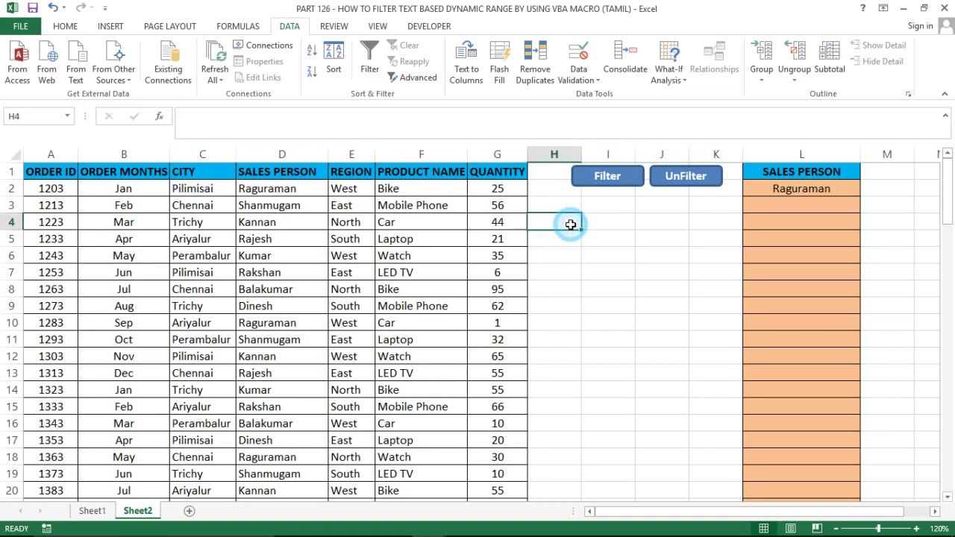
pyautogui.click(379, 172)
pyautogui.click(374, 173)
pyautogui.press('Home')
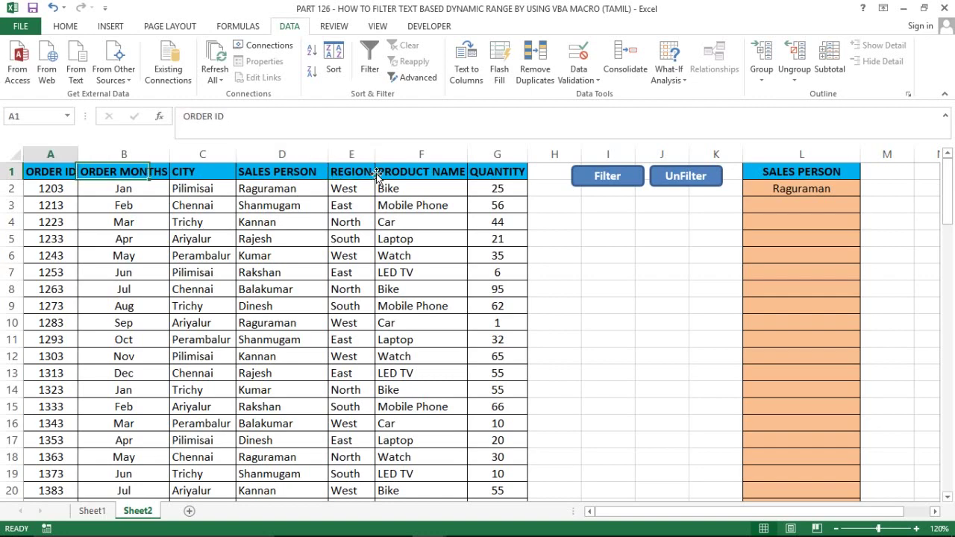
pyautogui.hotkey('shift', 'Right')
pyautogui.hotkey('shift', 'Right')
pyautogui.hotkey('shift', 'Right')
pyautogui.hotkey('shift', 'Right')
pyautogui.hotkey('shift', 'Right')
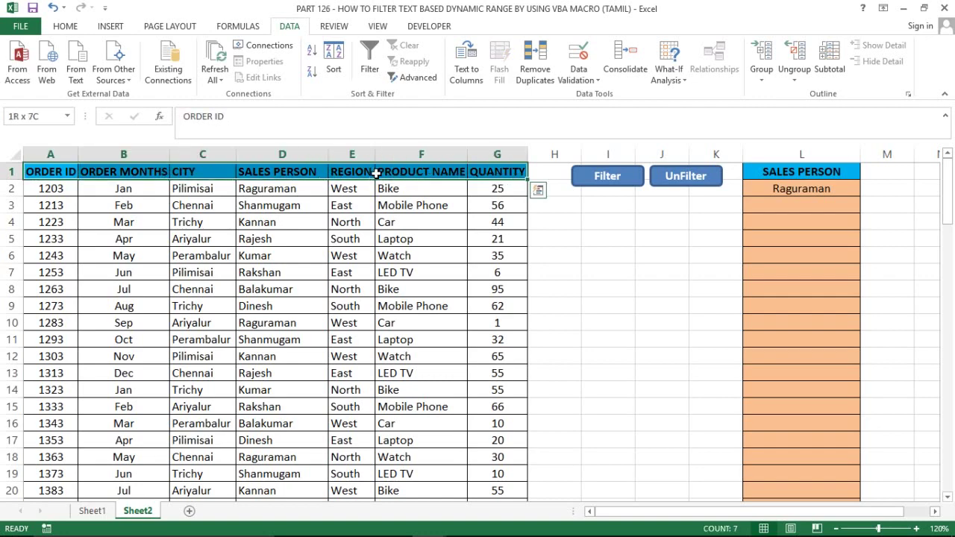
pyautogui.hotkey('ctrl', 'shift', 'Down')
pyautogui.hotkey('ctrl', 'Home')
pyautogui.press('Right')
pyautogui.press('Right')
pyautogui.press('Right')
pyautogui.press('Right')
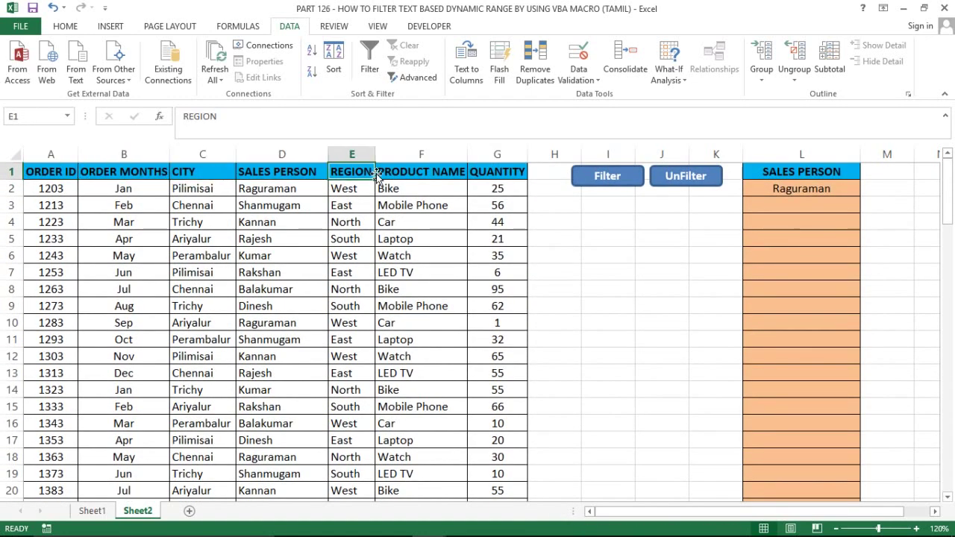
pyautogui.press('Left')
pyautogui.press('Left')
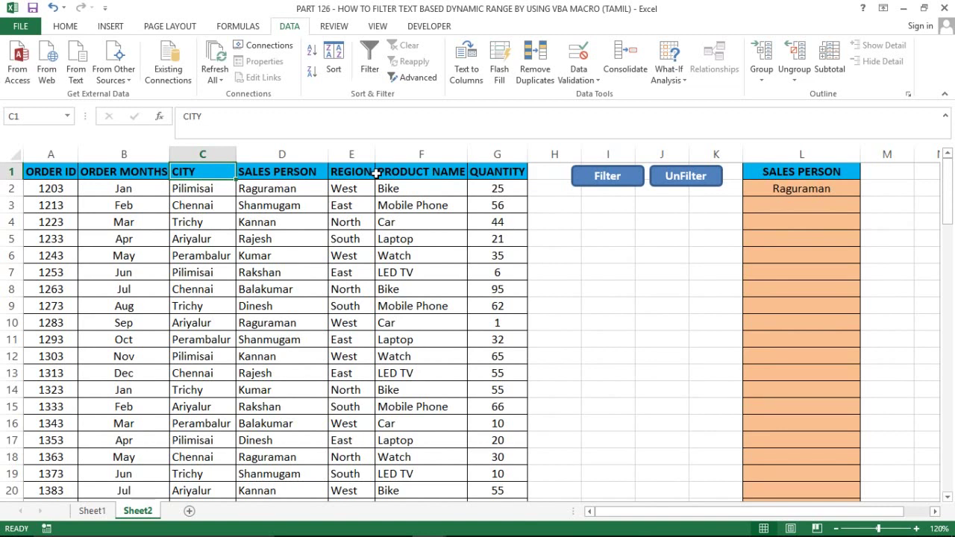
pyautogui.click(278, 171)
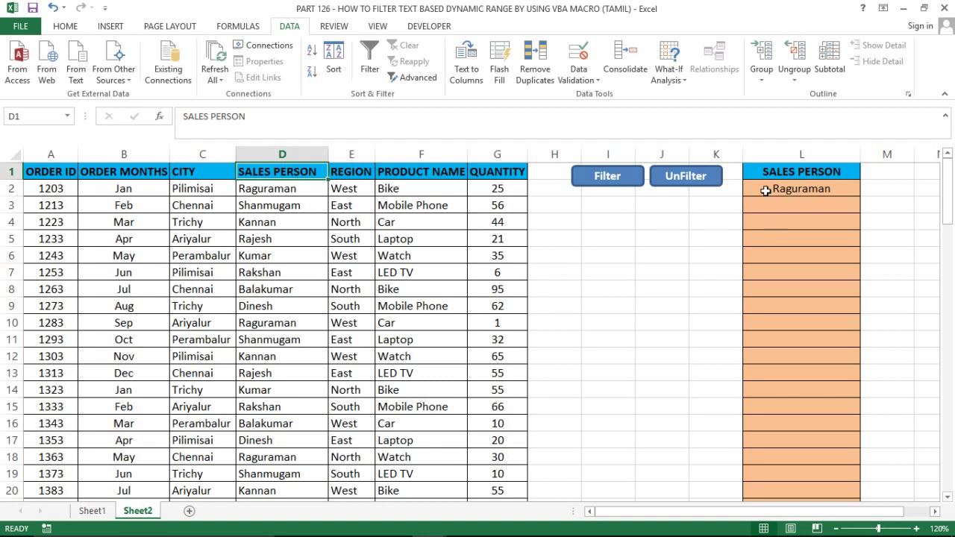
# Step: Highlight the orange SALES PERSON list in column L and the table's SALES PERSON column D
pyautogui.click(793, 187)
pyautogui.click(775, 153)
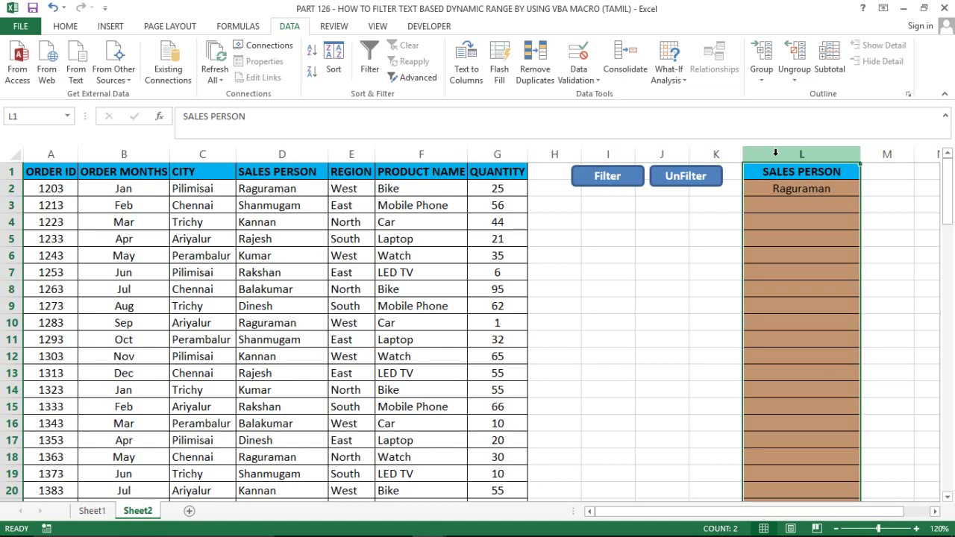
pyautogui.click(772, 175)
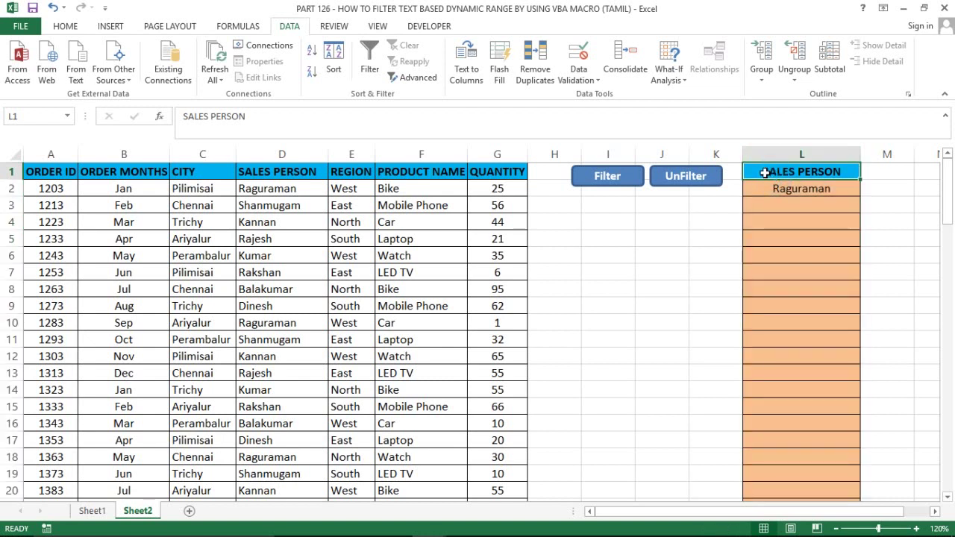
pyautogui.click(802, 152)
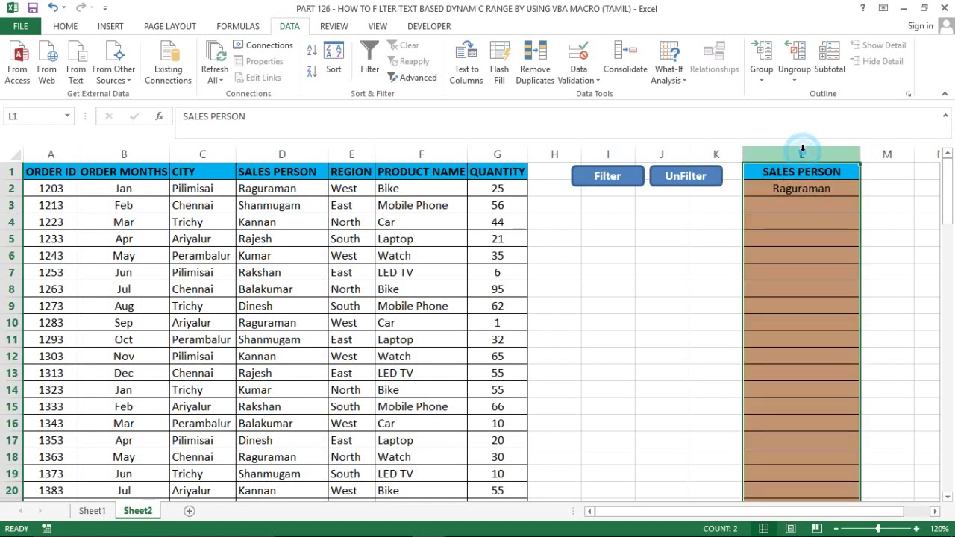
pyautogui.click(804, 190)
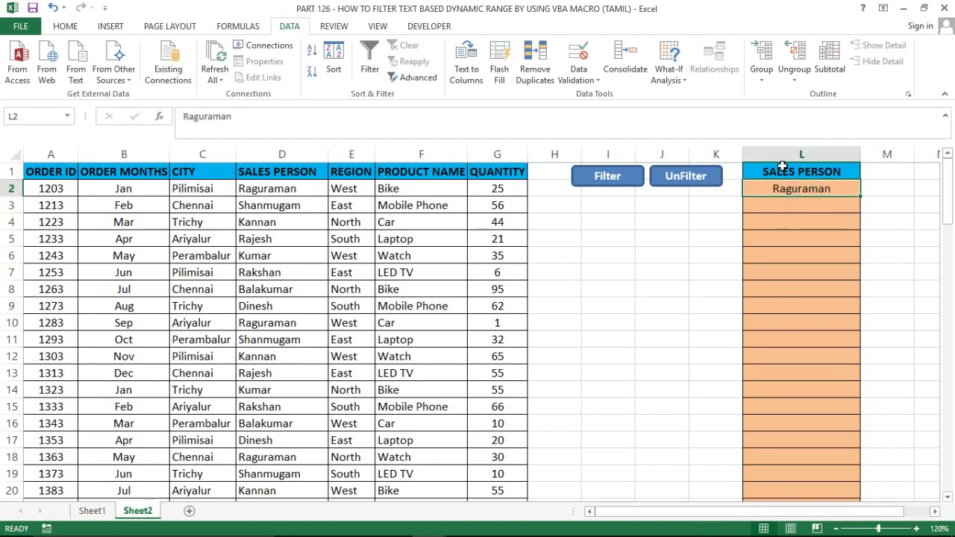
pyautogui.moveTo(792, 189); pyautogui.dragTo(784, 314)
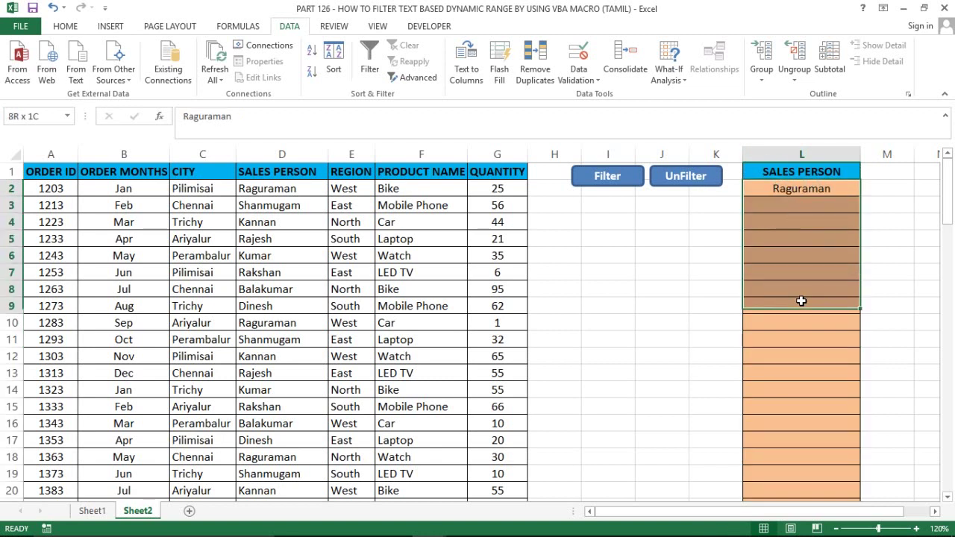
pyautogui.click(281, 153)
pyautogui.click(273, 174)
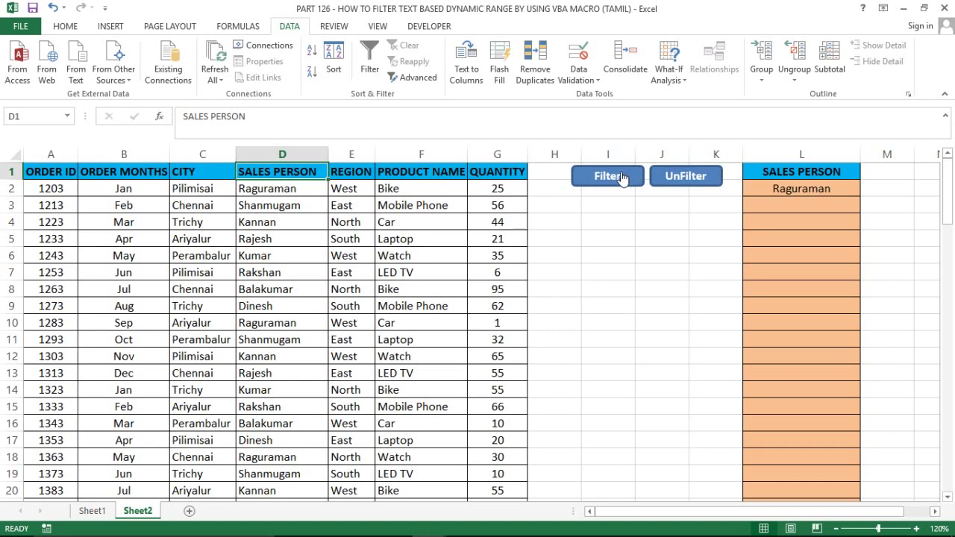
# Step: Filter the table to Raguraman's orders, check the SALES PERSON filter, then show all rows
pyautogui.click(621, 178)
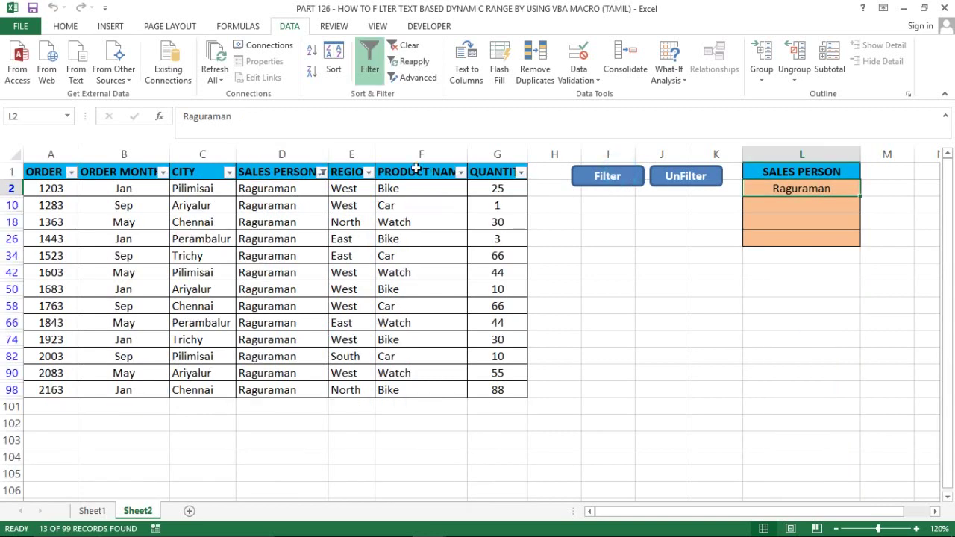
pyautogui.click(322, 172)
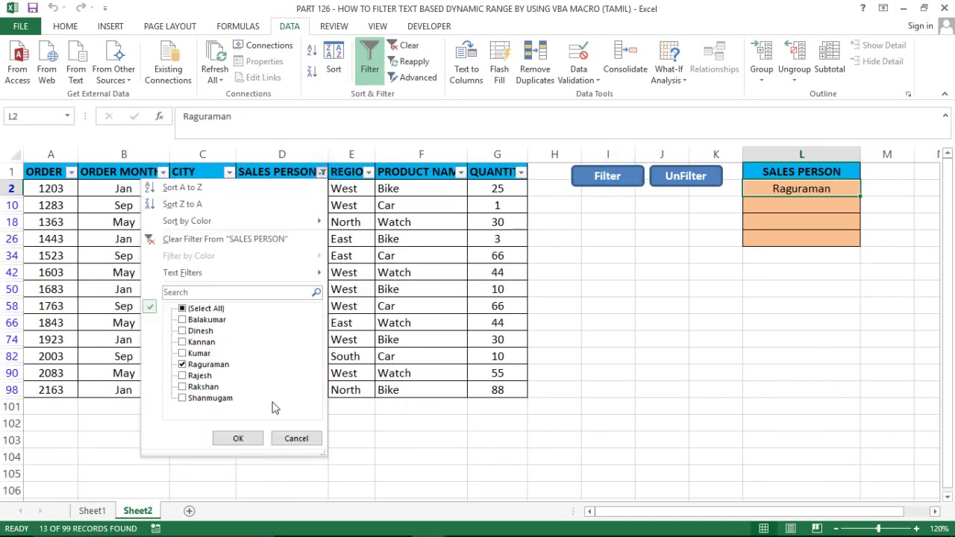
pyautogui.click(291, 440)
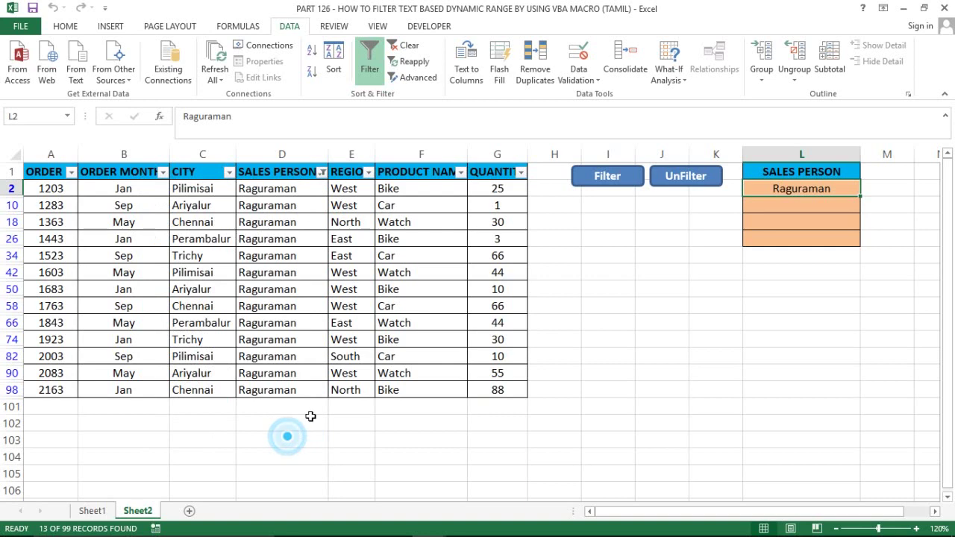
pyautogui.click(688, 177)
# Step: Add Kumar in L3, filter to both names' orders, verify the dropdown, then unfilter
pyautogui.click(798, 206)
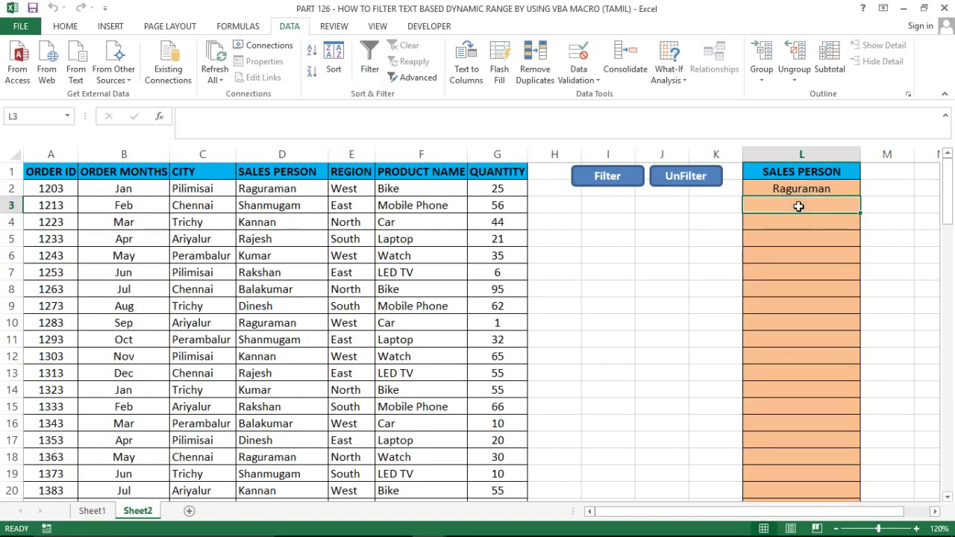
pyautogui.write('Kumar')
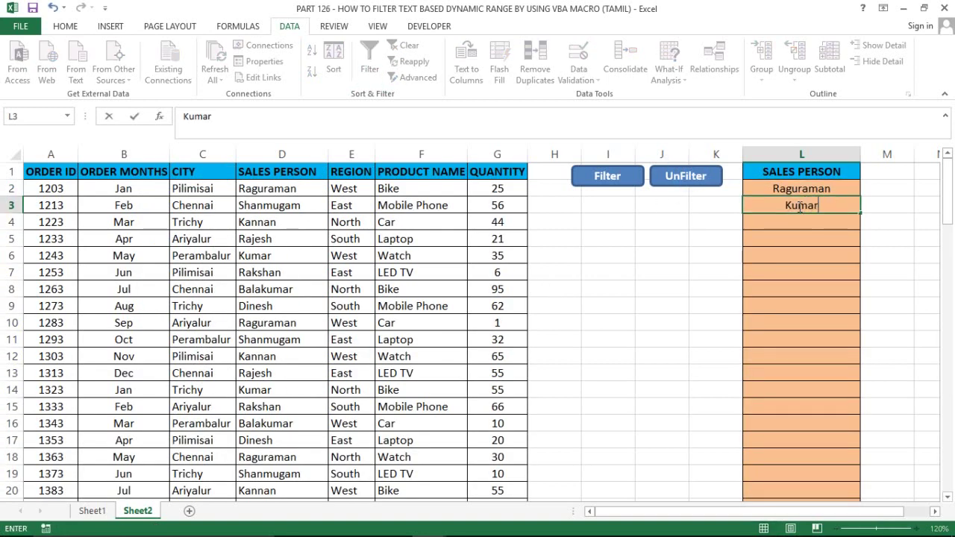
pyautogui.press('Return')
pyautogui.click(611, 182)
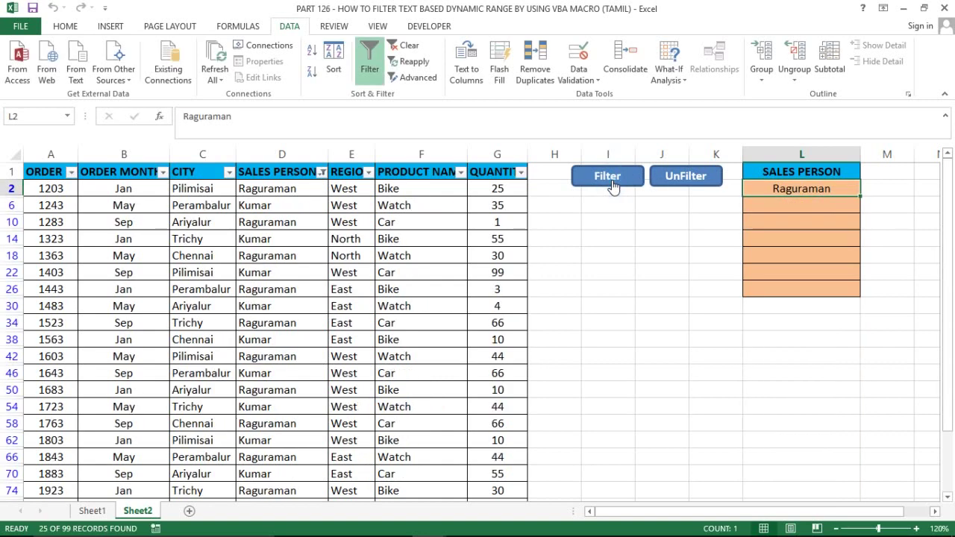
pyautogui.click(321, 173)
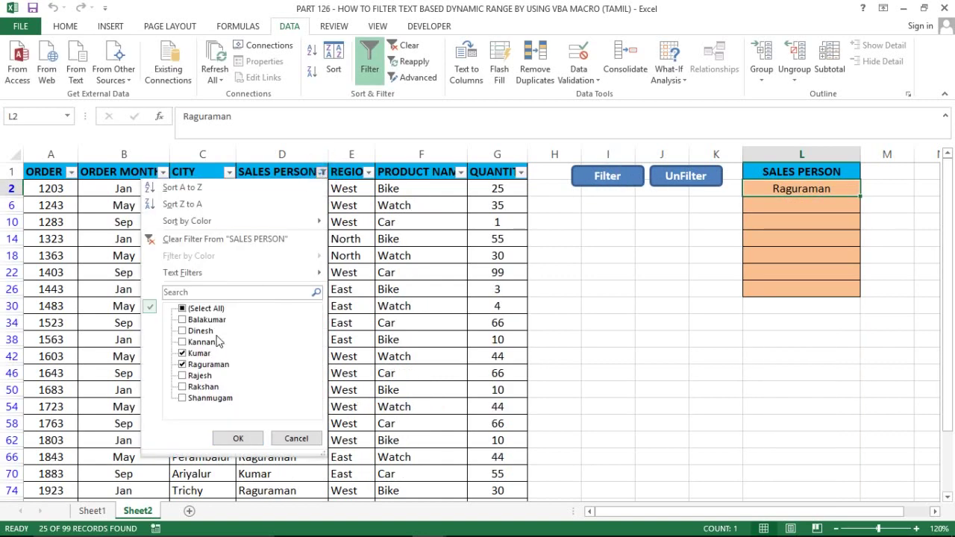
pyautogui.click(302, 442)
pyautogui.click(670, 176)
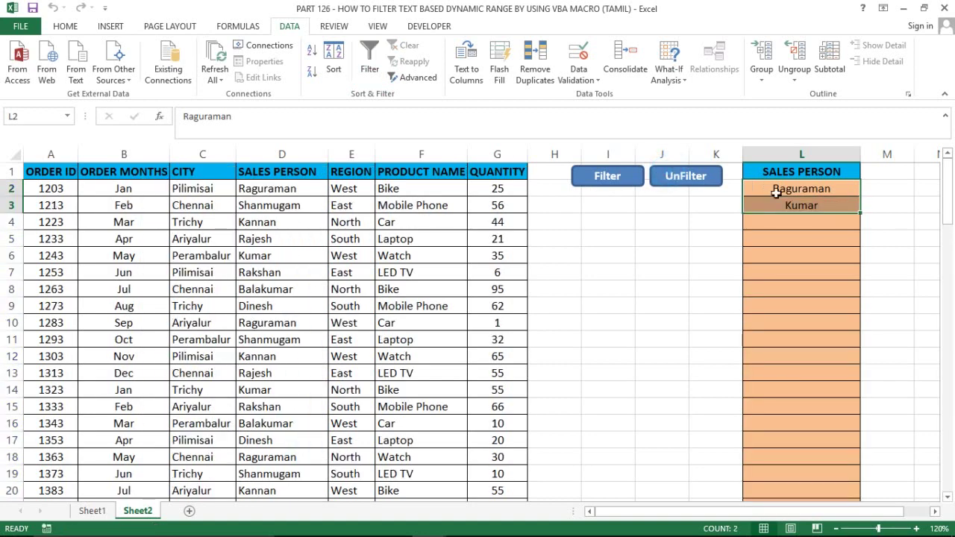
# Step: Enter Shanmugam in L4, filter to the three names' 38 records, then show every row again
pyautogui.click(801, 225)
pyautogui.write('Shanm')
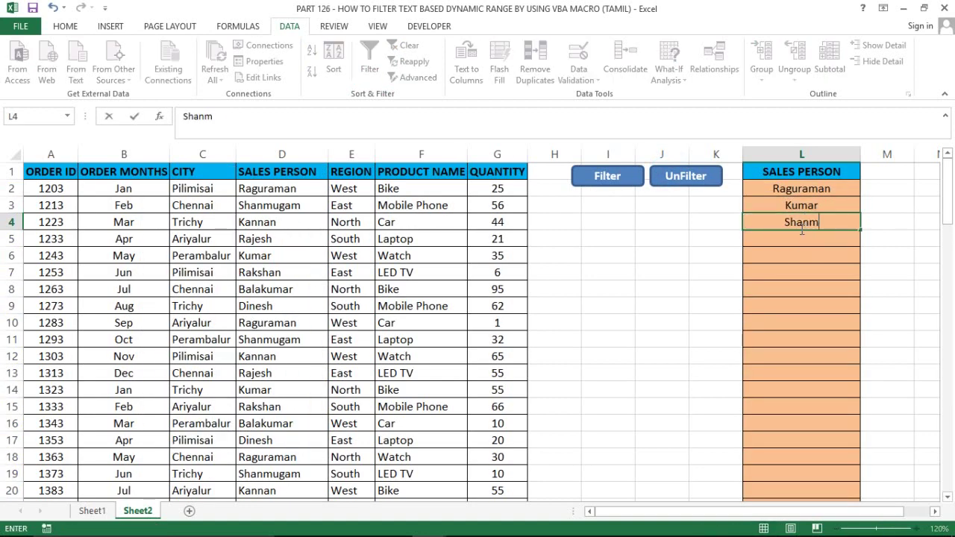
pyautogui.write('ugam')
pyautogui.press('Return')
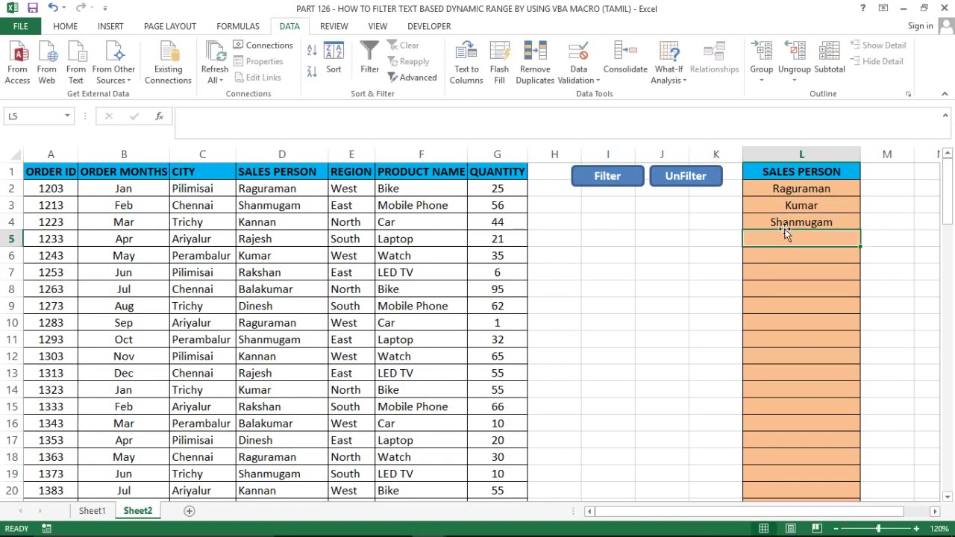
pyautogui.click(598, 179)
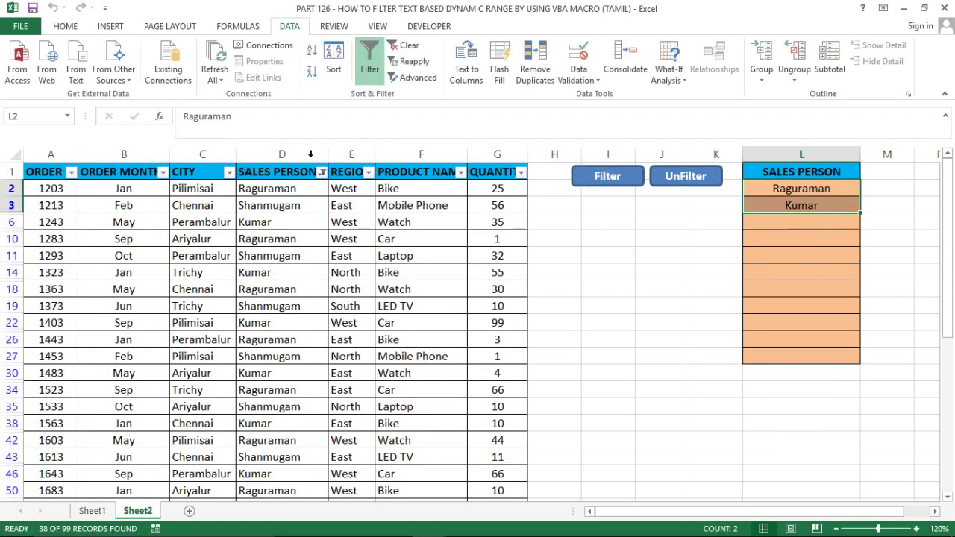
pyautogui.click(321, 172)
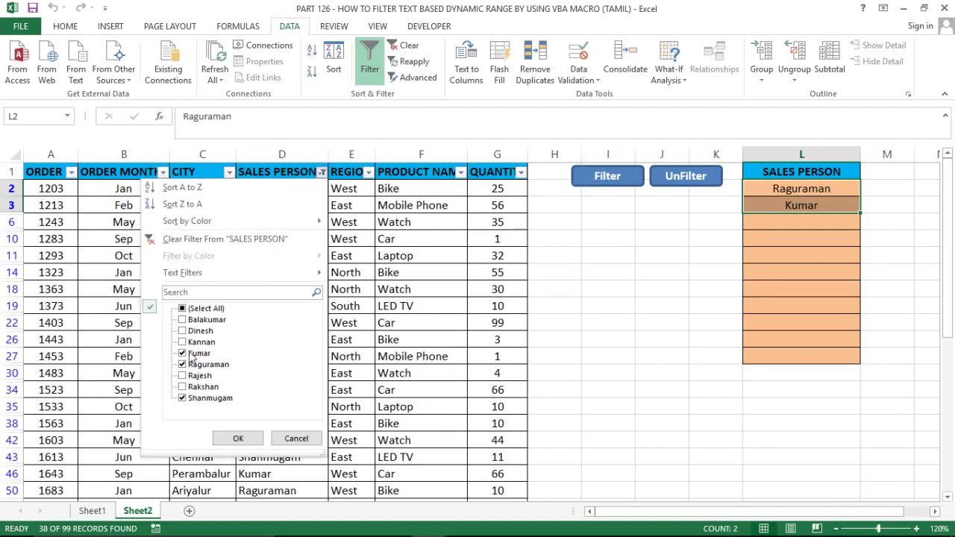
pyautogui.click(296, 439)
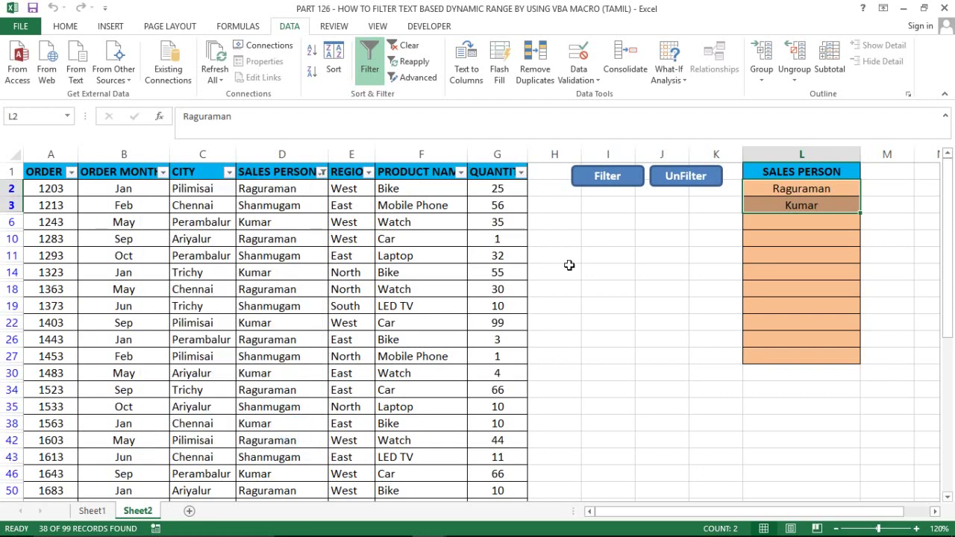
pyautogui.click(689, 187)
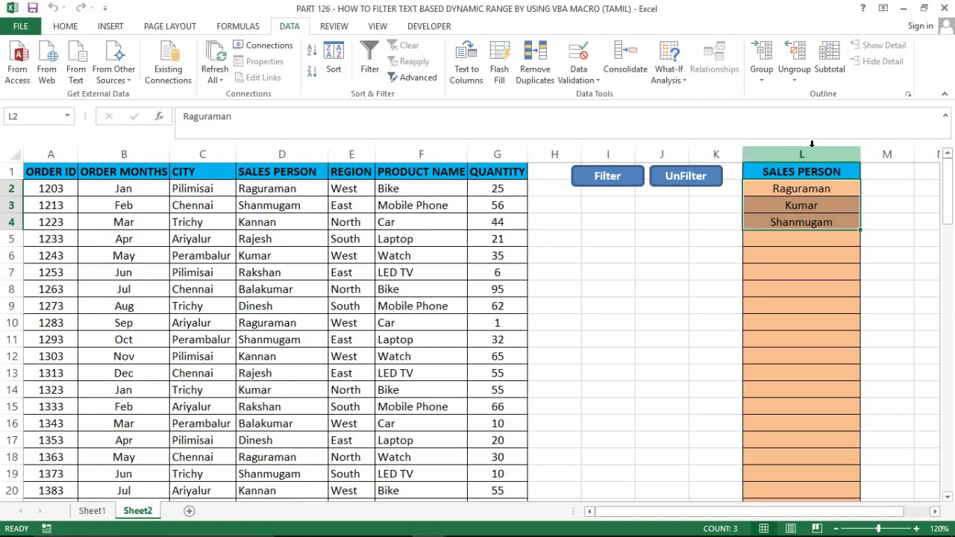
pyautogui.click(810, 149)
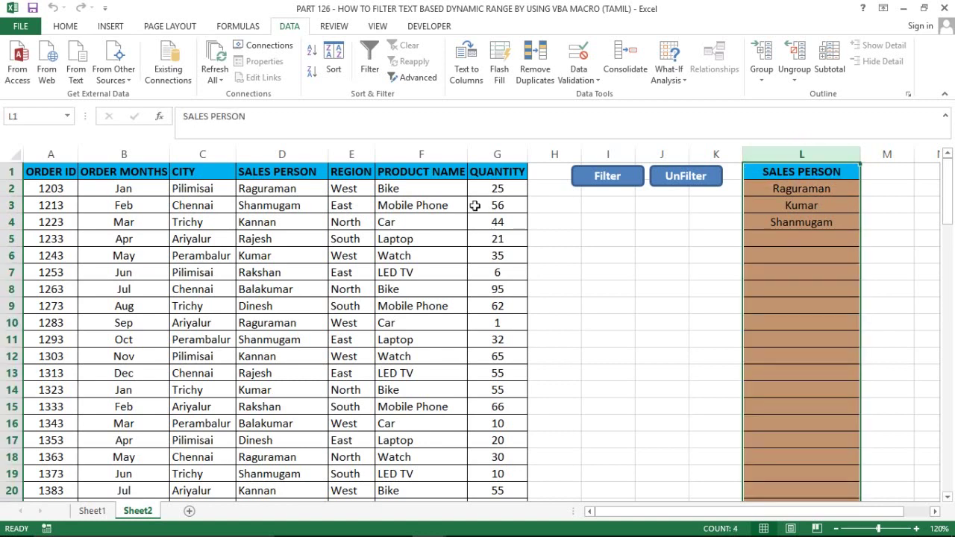
pyautogui.click(388, 195)
# Step: Delete the three names from L2:L4 and enter the placeholder xxxxxxx in L2
pyautogui.click(796, 194)
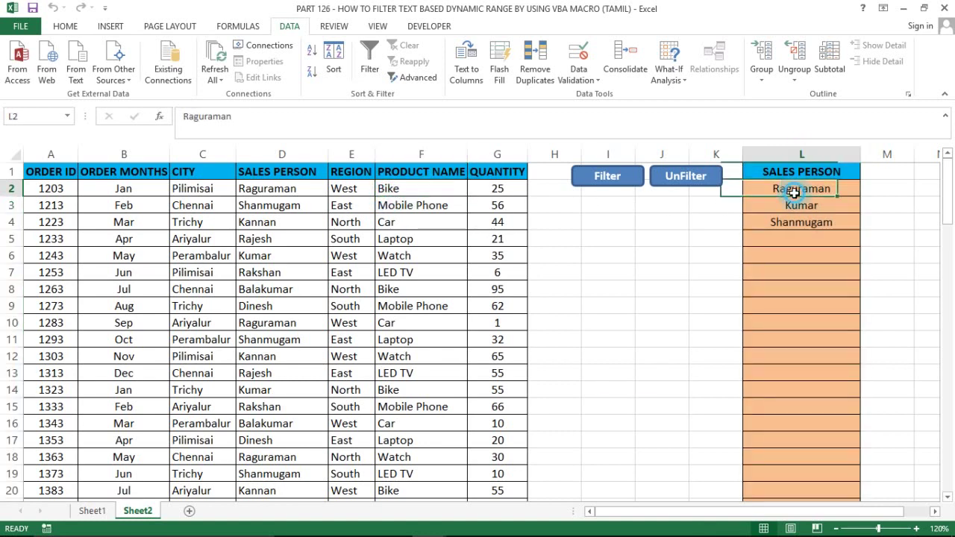
pyautogui.hotkey('ctrl', 'shift', 'Down')
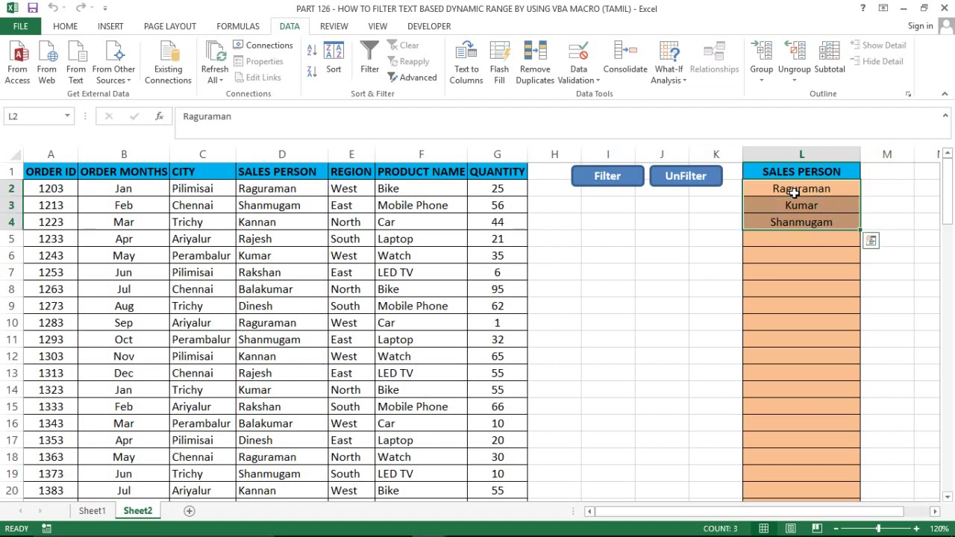
pyautogui.press('Delete')
pyautogui.click(794, 193)
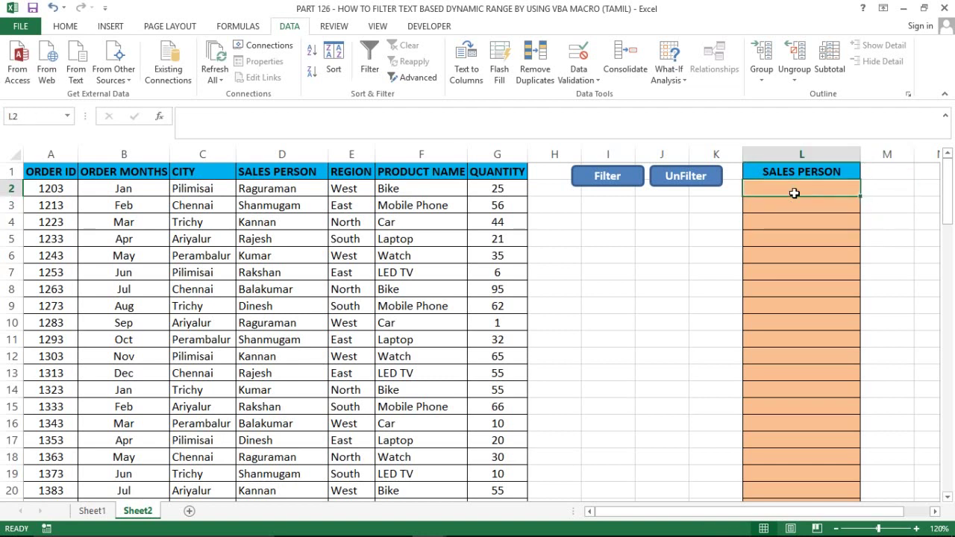
pyautogui.write('xxx')
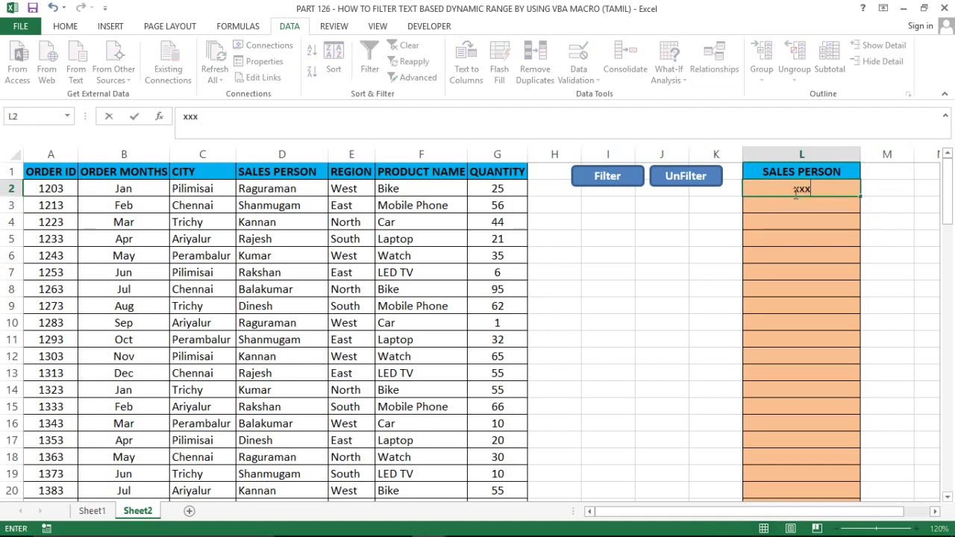
pyautogui.write('xxxxxxxx')
pyautogui.press('Return')
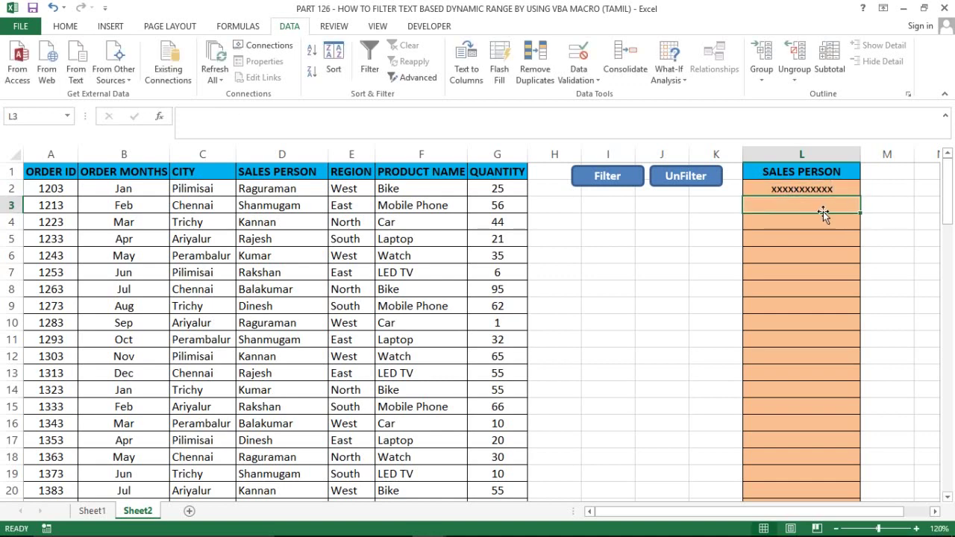
pyautogui.click(784, 173)
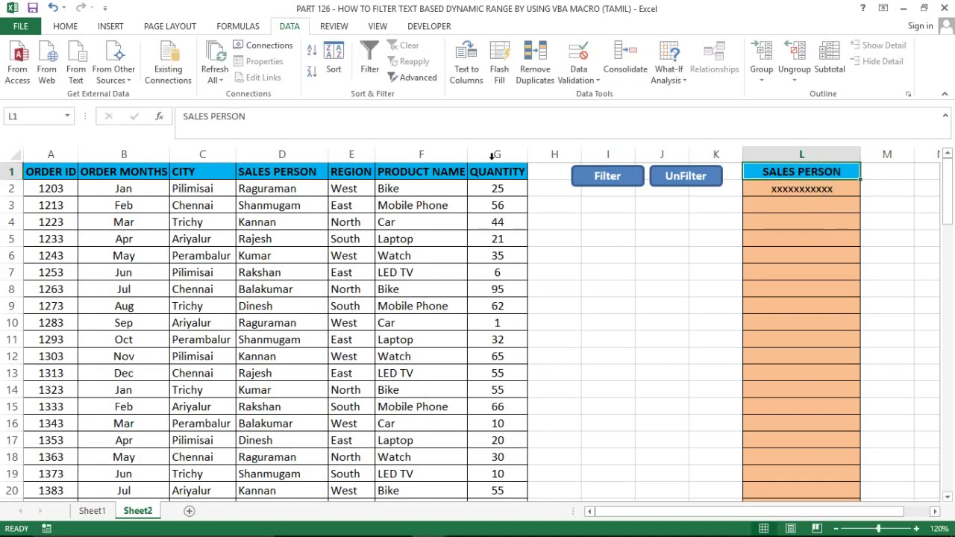
pyautogui.click(321, 154)
pyautogui.click(605, 224)
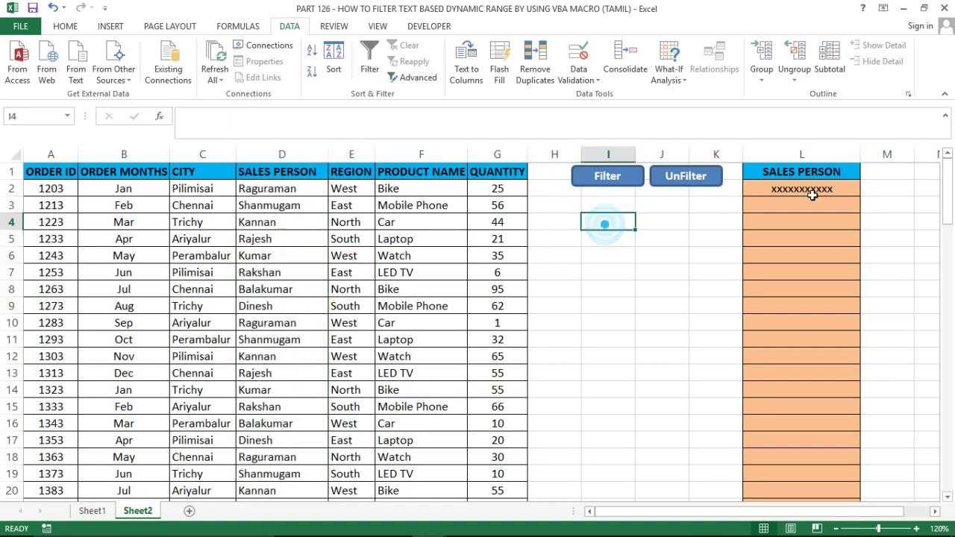
# Step: Filter by the placeholder, leaving 0 of 99 records, and inspect the empty rows under the headers
pyautogui.click(608, 181)
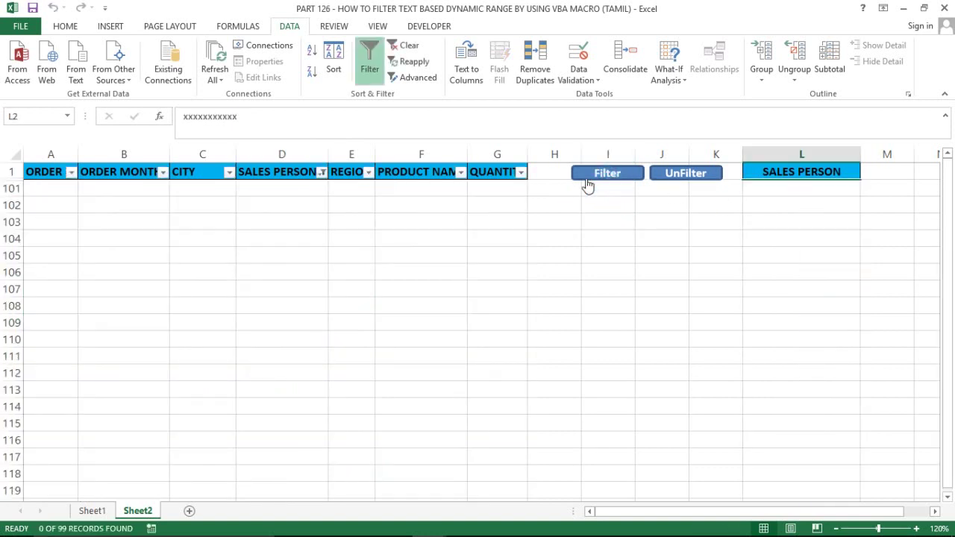
pyautogui.click(216, 186)
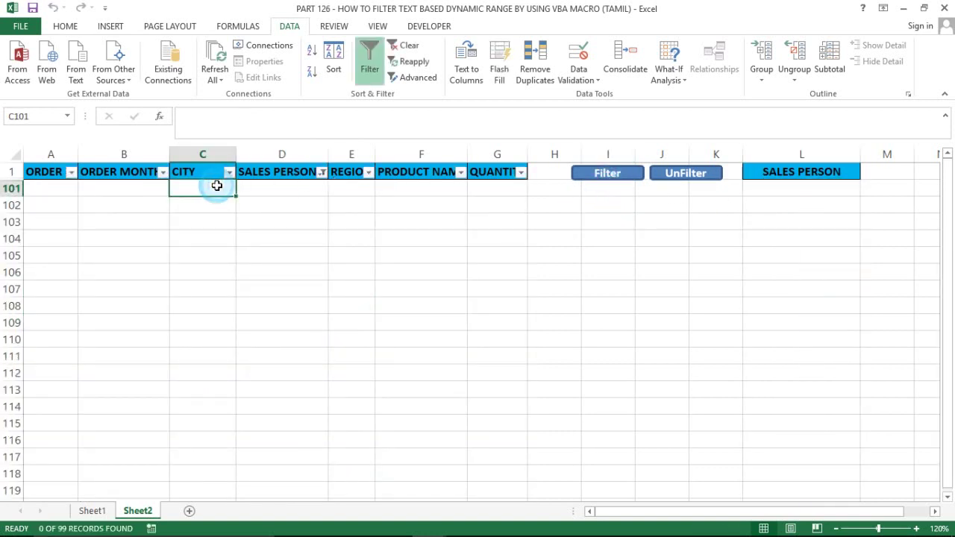
pyautogui.click(45, 188)
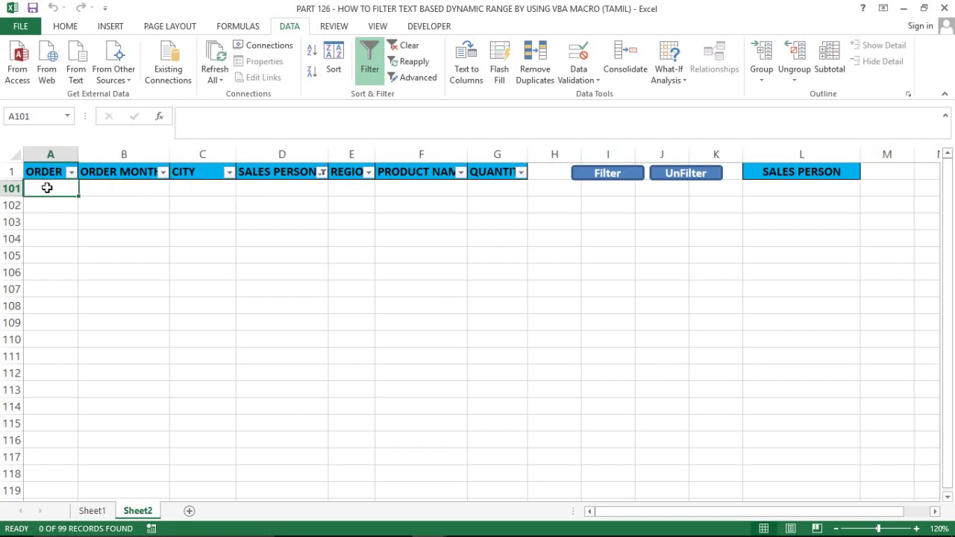
pyautogui.press('Up')
pyautogui.press('Down')
pyautogui.press('Down')
pyautogui.press('Right')
pyautogui.press('Right')
pyautogui.press('Right')
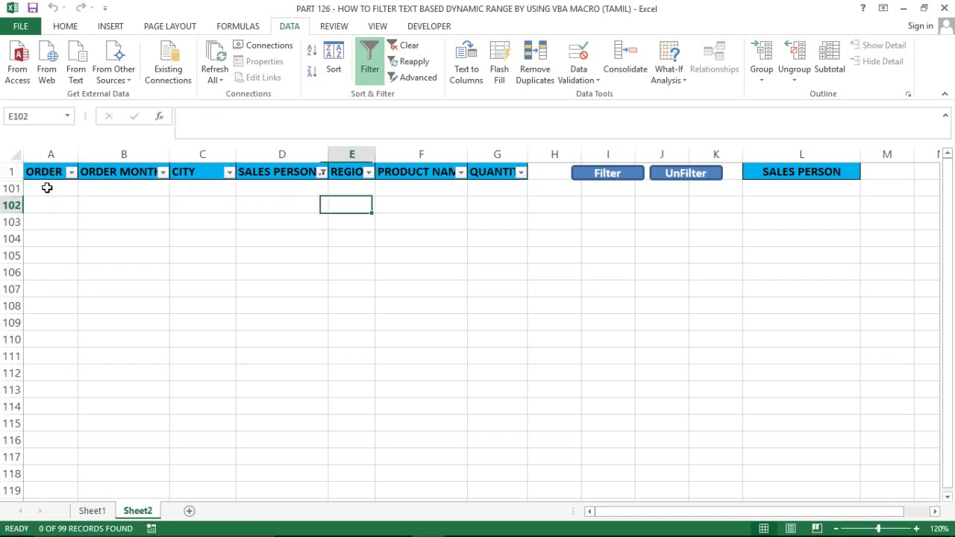
pyautogui.press('Up')
pyautogui.press('Up')
pyautogui.press('Left')
pyautogui.press('Left')
pyautogui.press('Left')
pyautogui.press('Down')
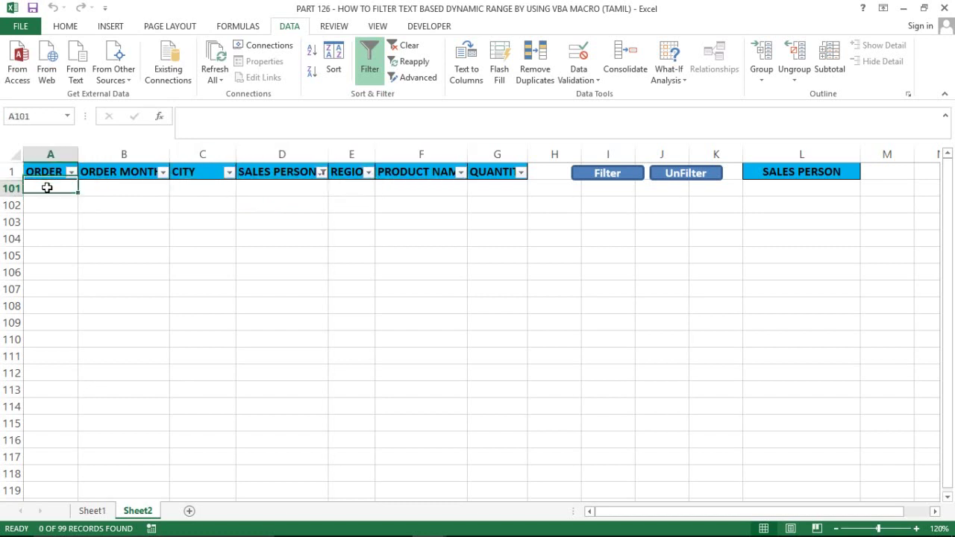
pyautogui.hotkey('shift', 'Down')
pyautogui.hotkey('shift', 'Down')
pyautogui.hotkey('shift', 'Down')
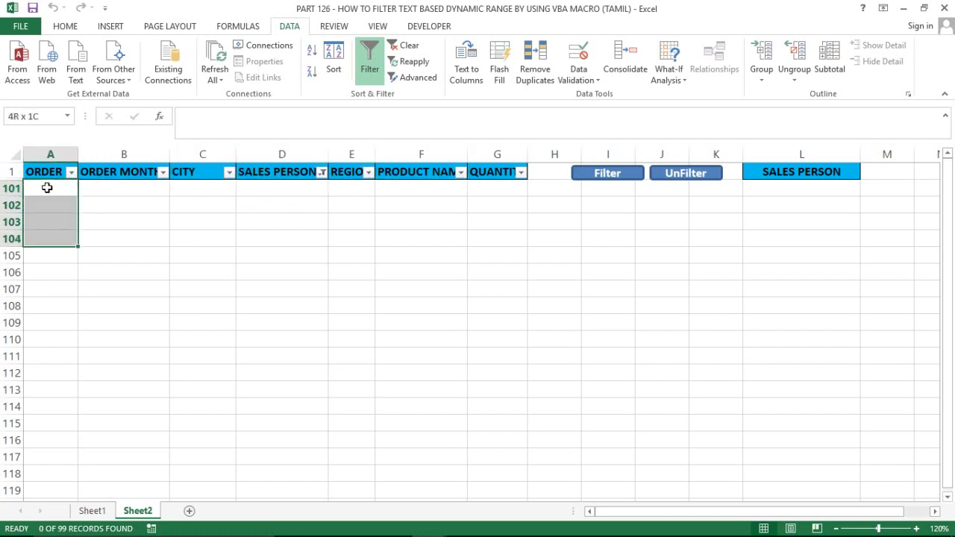
# Step: Select the empty filtered table range across columns A to G, then clear the filter
pyautogui.hotkey('shift', 'Up')
pyautogui.hotkey('shift', 'Up')
pyautogui.hotkey('shift', 'Up')
pyautogui.press('Up')
pyautogui.press('Down')
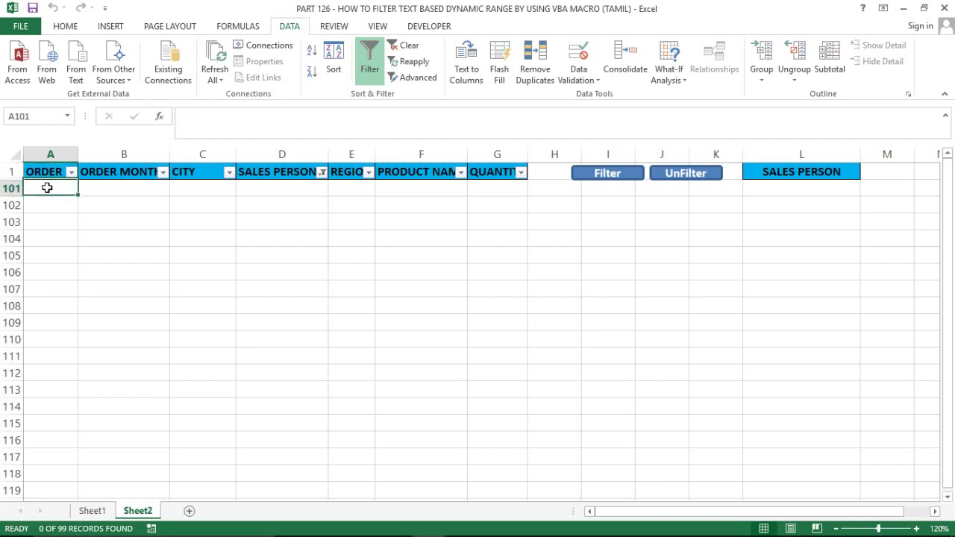
pyautogui.press('Up')
pyautogui.press('Right')
pyautogui.press('Left')
pyautogui.press('Down')
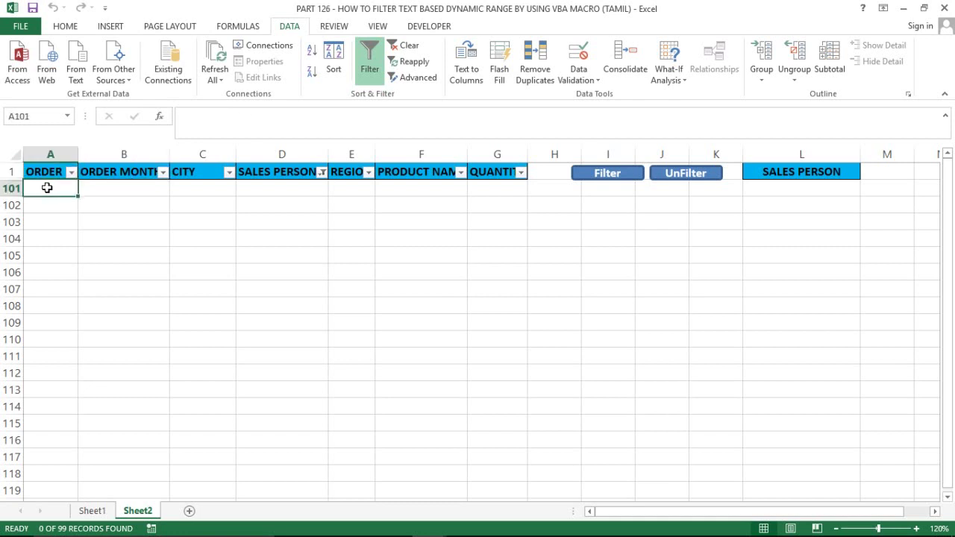
pyautogui.press('Up')
pyautogui.press('Right')
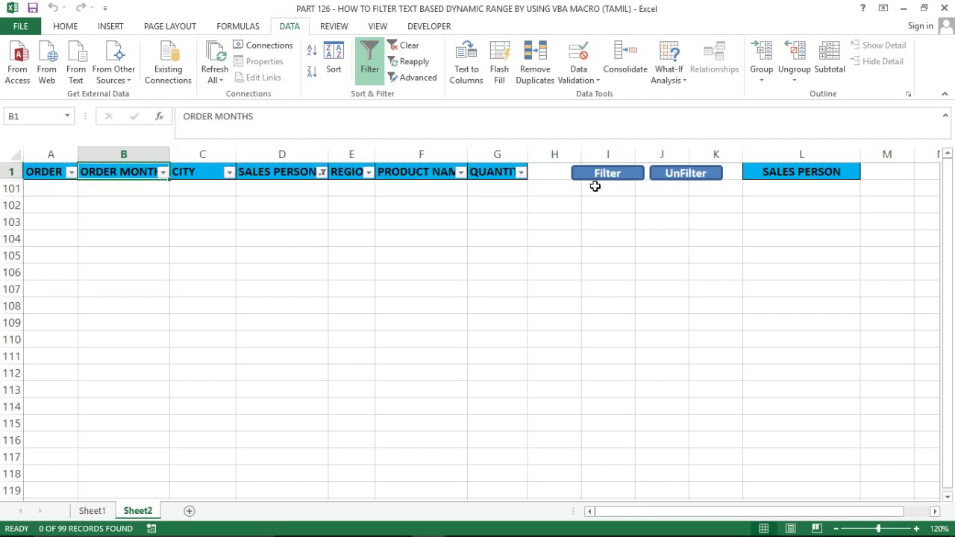
pyautogui.press('Left')
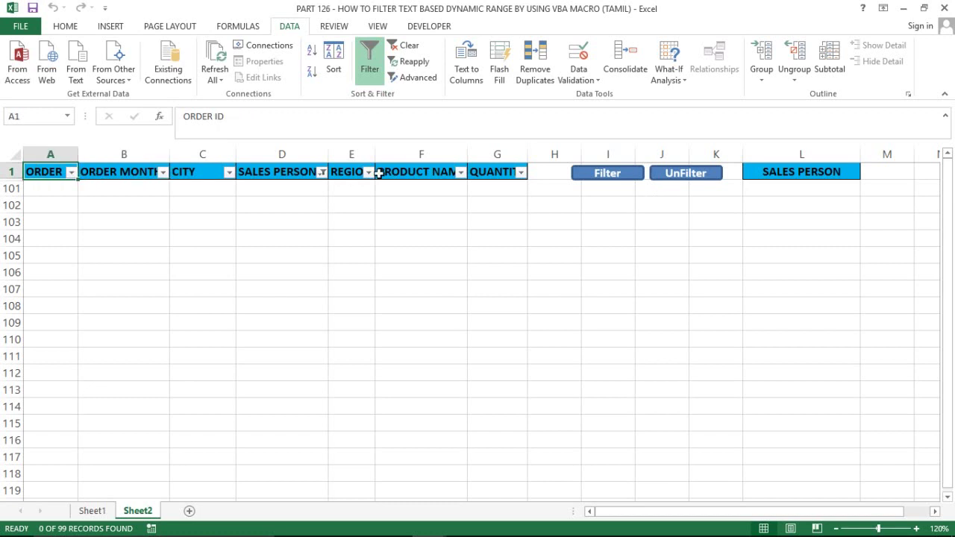
pyautogui.hotkey('shift', 'Down')
pyautogui.hotkey('shift', 'Down')
pyautogui.hotkey('shift', 'Down')
pyautogui.hotkey('shift', 'Down')
pyautogui.hotkey('shift', 'Down')
pyautogui.hotkey('shift', 'Down')
pyautogui.hotkey('shift', 'Right')
pyautogui.hotkey('shift', 'Right')
pyautogui.hotkey('shift', 'Right')
pyautogui.hotkey('shift', 'Right')
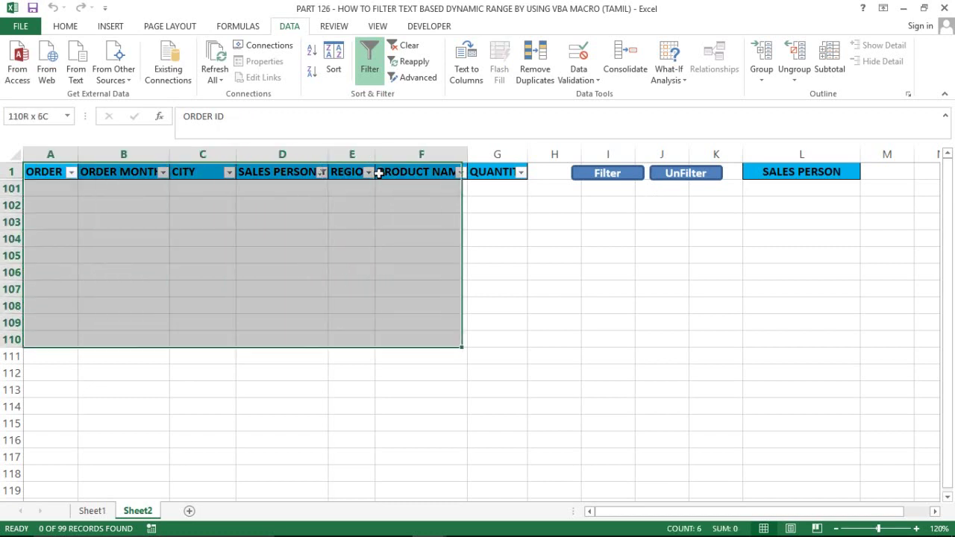
pyautogui.hotkey('shift', 'Right')
pyautogui.hotkey('shift', 'Right')
pyautogui.hotkey('shift', 'Left')
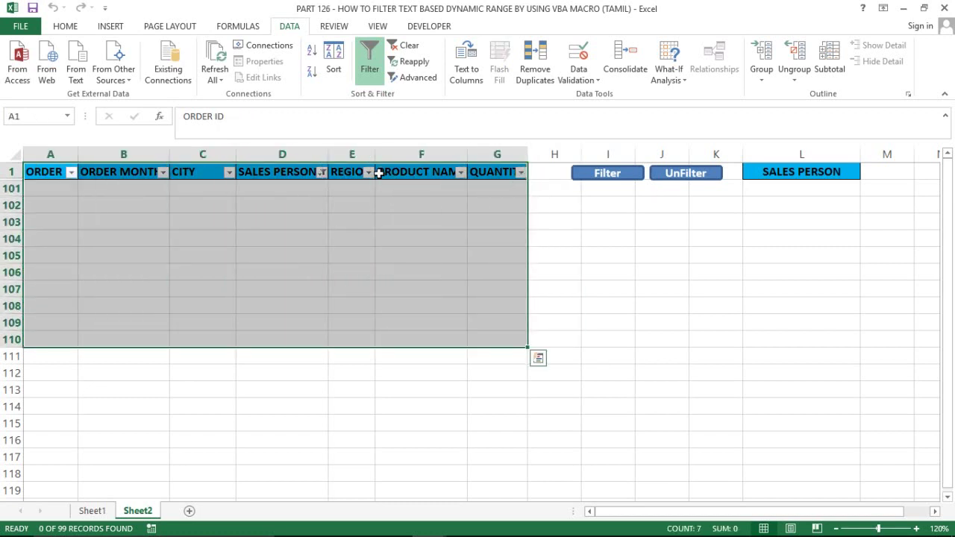
pyautogui.click(597, 224)
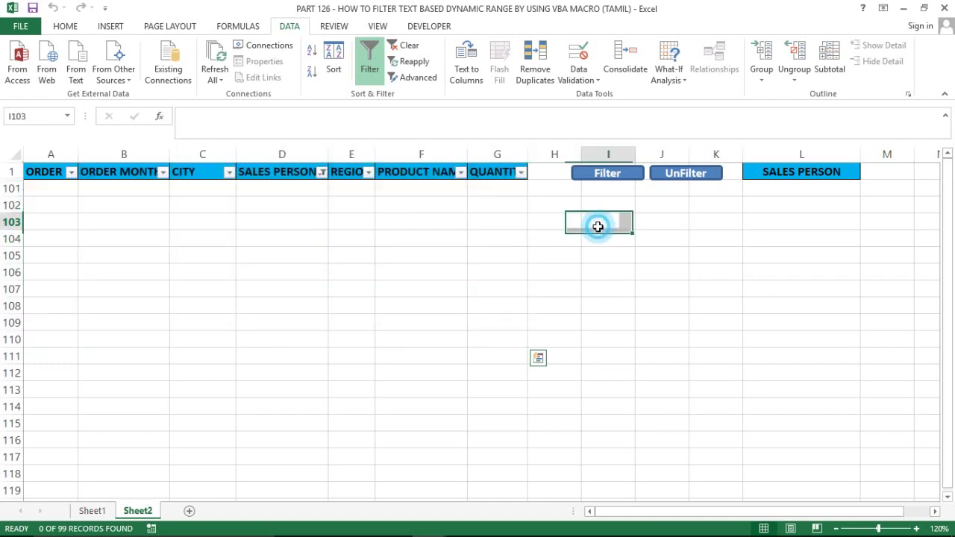
# Step: Put Raguraman in L2 and filter the table to his 13 orders
pyautogui.click(683, 179)
pyautogui.click(802, 189)
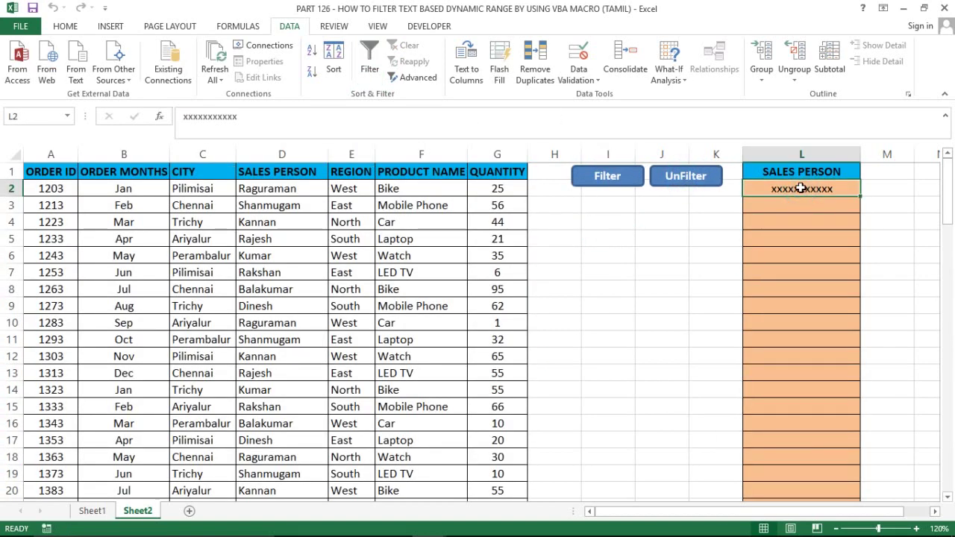
pyautogui.write('Raguram')
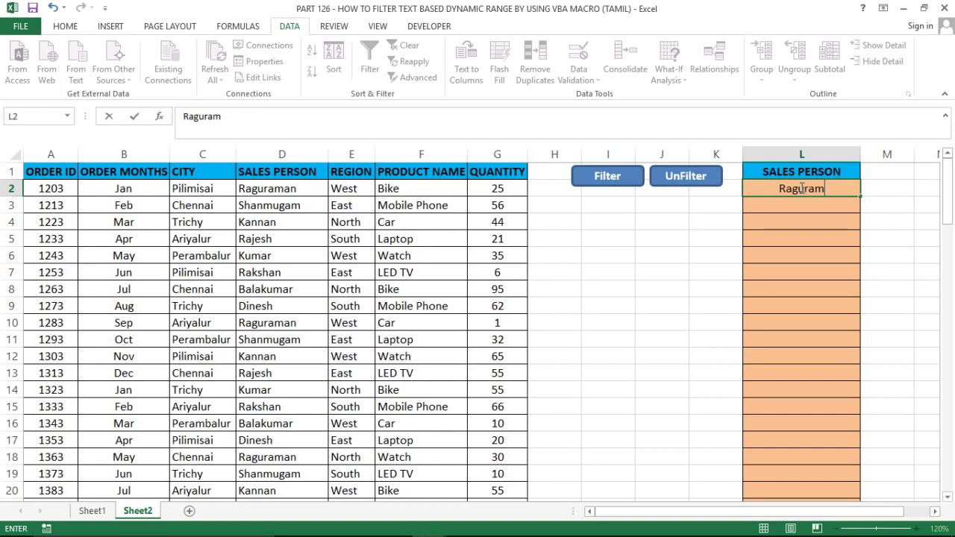
pyautogui.write('an')
pyautogui.press('Return')
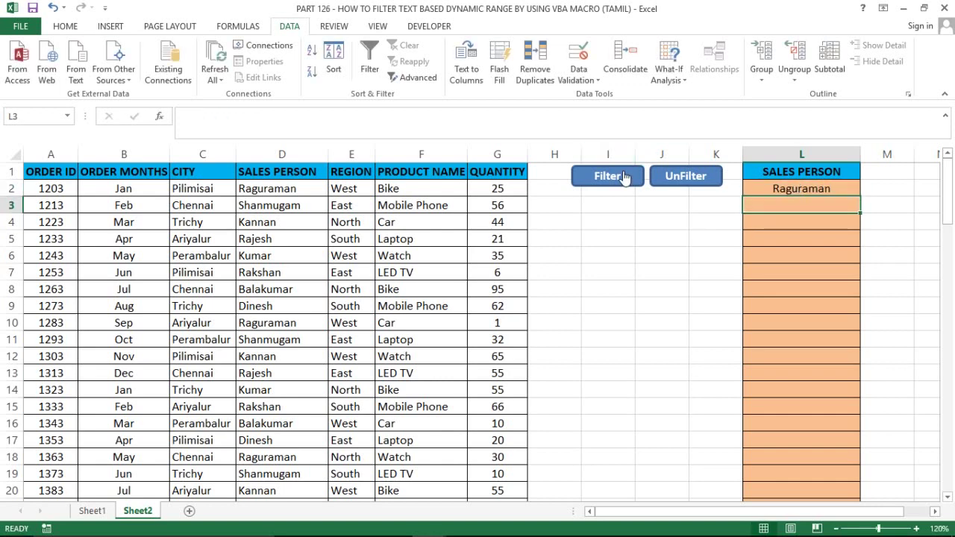
pyautogui.click(618, 176)
# Step: Select the filtered rows through column G, then remove the AutoFilter with Ctrl+Shift+L
pyautogui.click(54, 174)
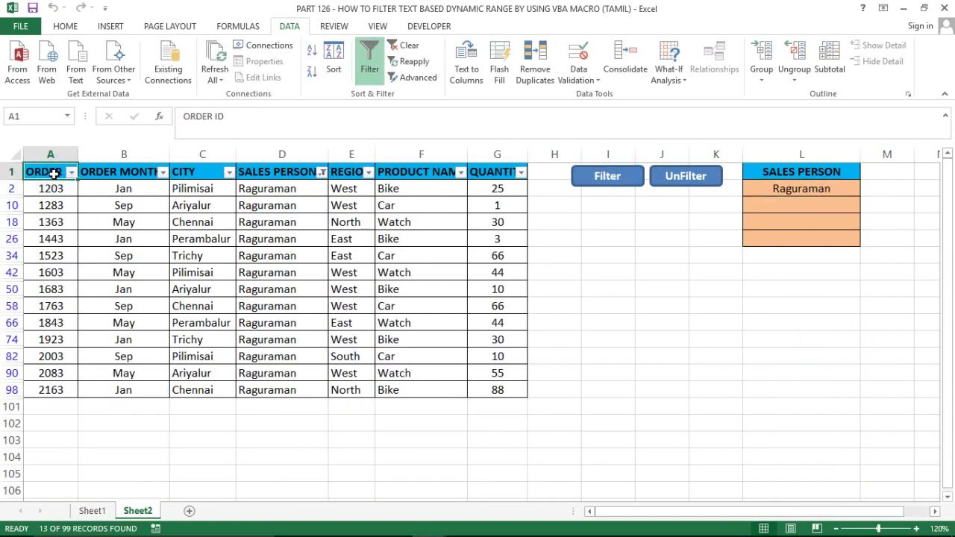
pyautogui.hotkey('ctrl', 'shift', 'Down')
pyautogui.hotkey('ctrl', 'shift', 'Right')
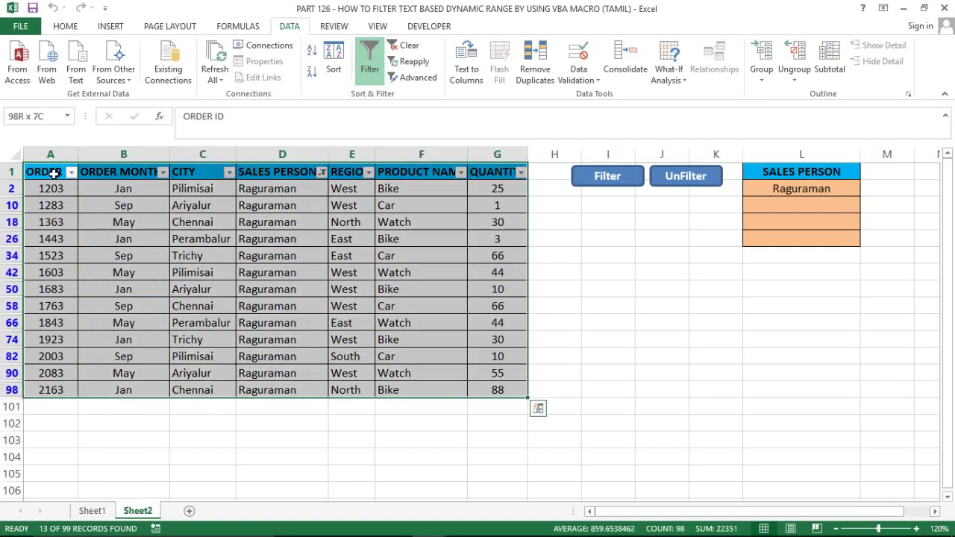
pyautogui.click(54, 174)
pyautogui.click(53, 173)
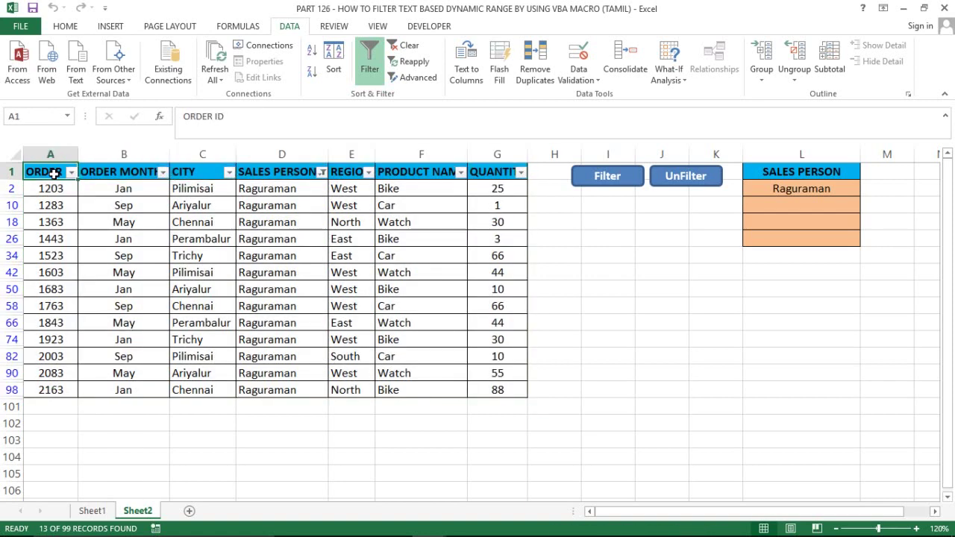
pyautogui.press('Right')
pyautogui.hotkey('ctrl', 'shift', 'l')
pyautogui.press('Right')
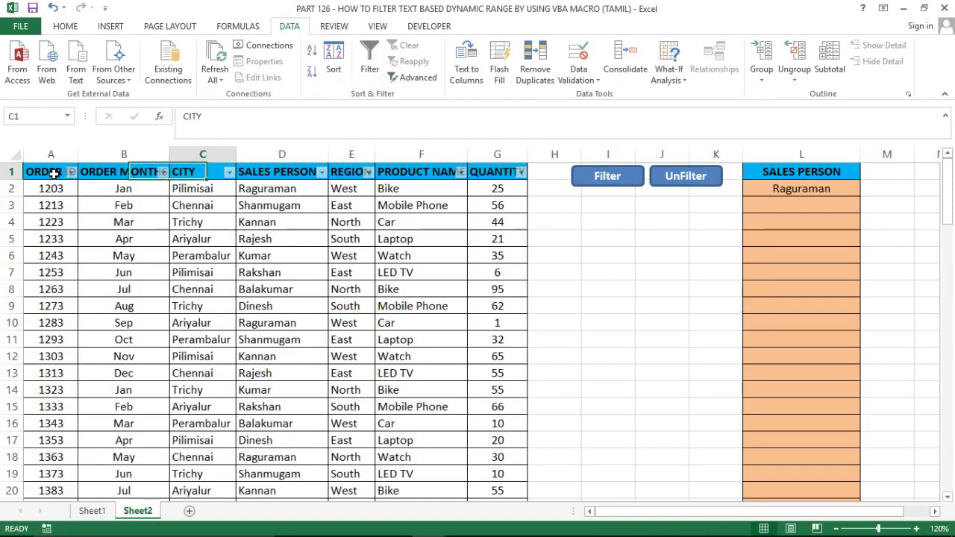
pyautogui.click(786, 186)
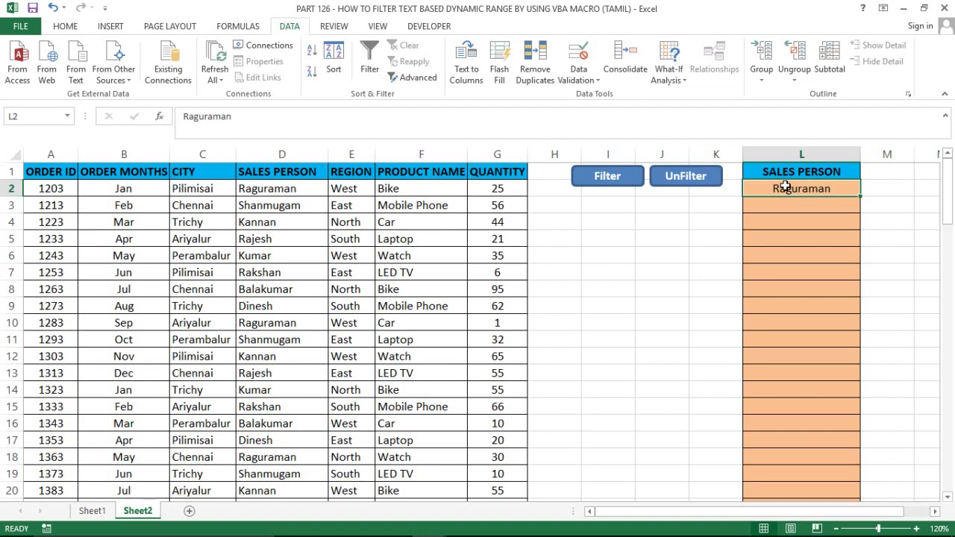
pyautogui.click(657, 219)
pyautogui.click(444, 227)
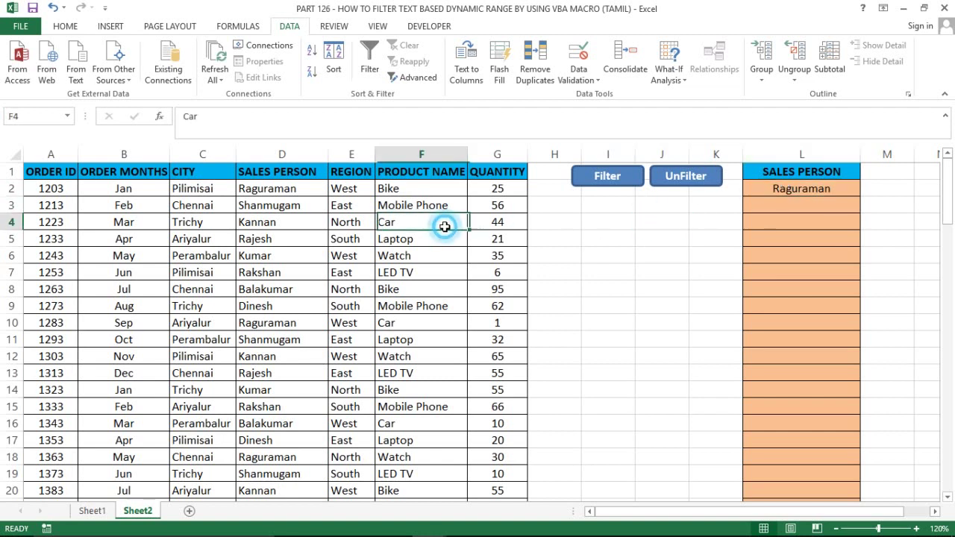
pyautogui.click(365, 193)
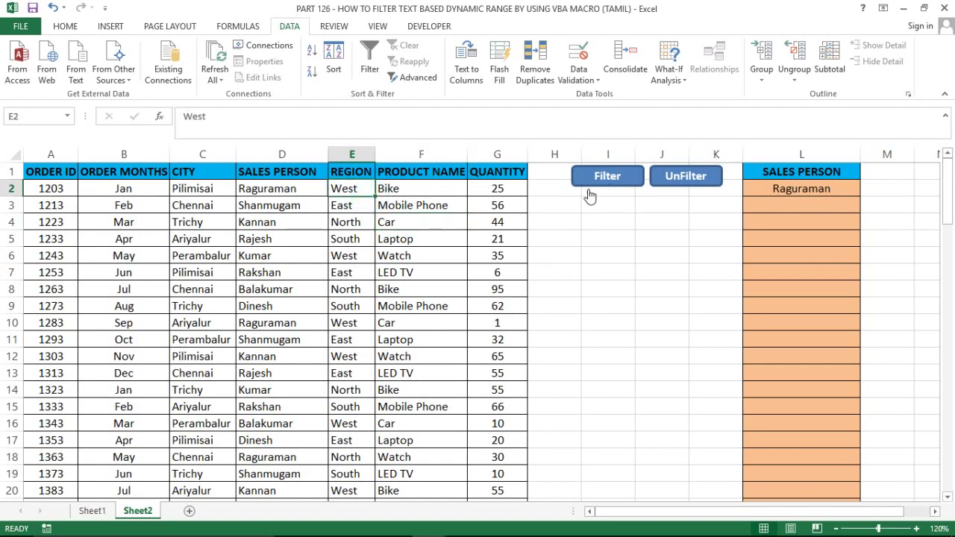
pyautogui.click(447, 293)
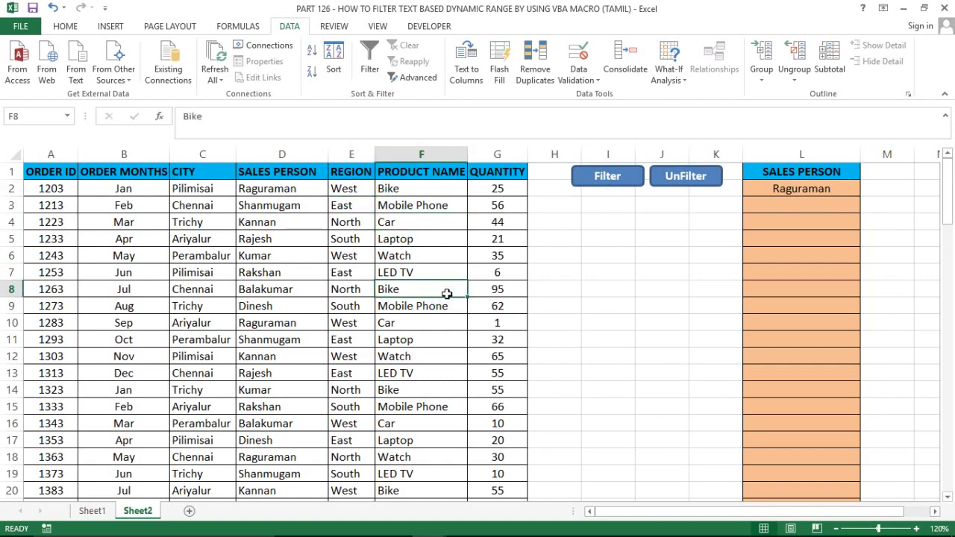
pyautogui.hotkey('alt', 'F11')
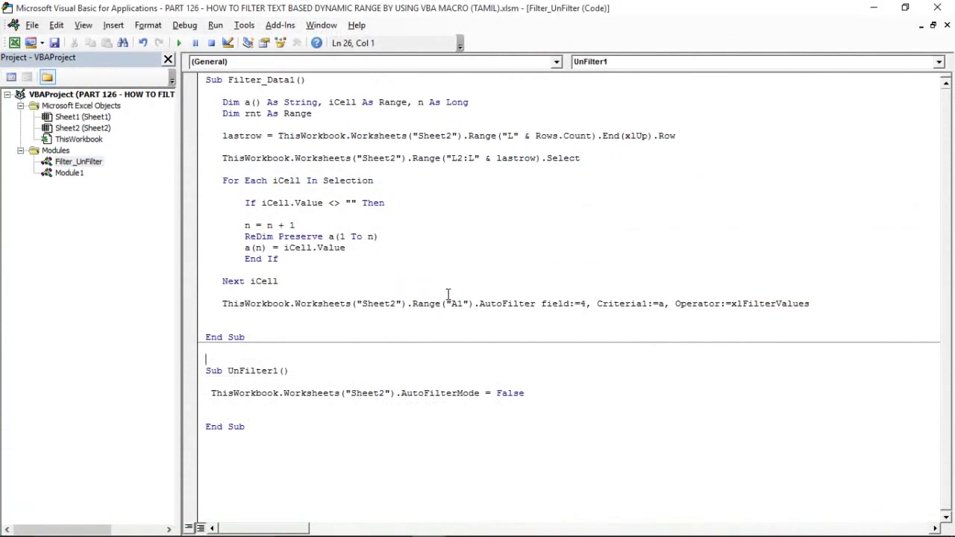
pyautogui.hotkey('alt', 'F11')
# Step: Enter YYYYY in L2, filter to find 0 of 99 records, then show all rows again
pyautogui.click(794, 200)
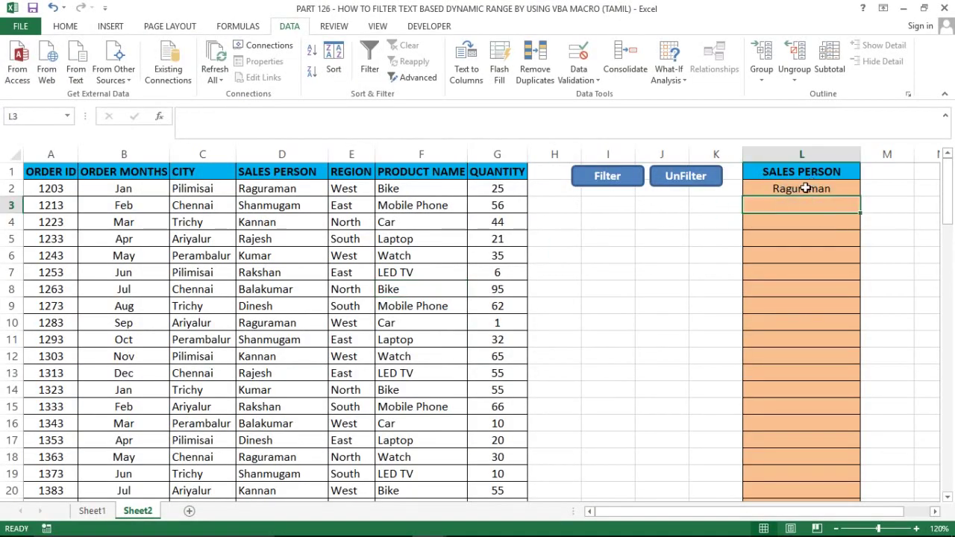
pyautogui.click(806, 188)
pyautogui.write('YYYYY')
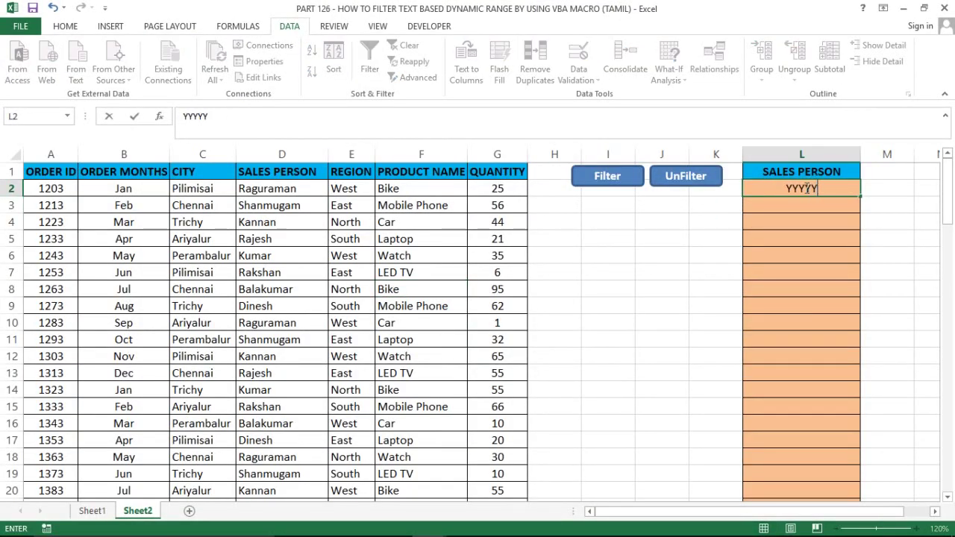
pyautogui.press('Return')
pyautogui.click(607, 181)
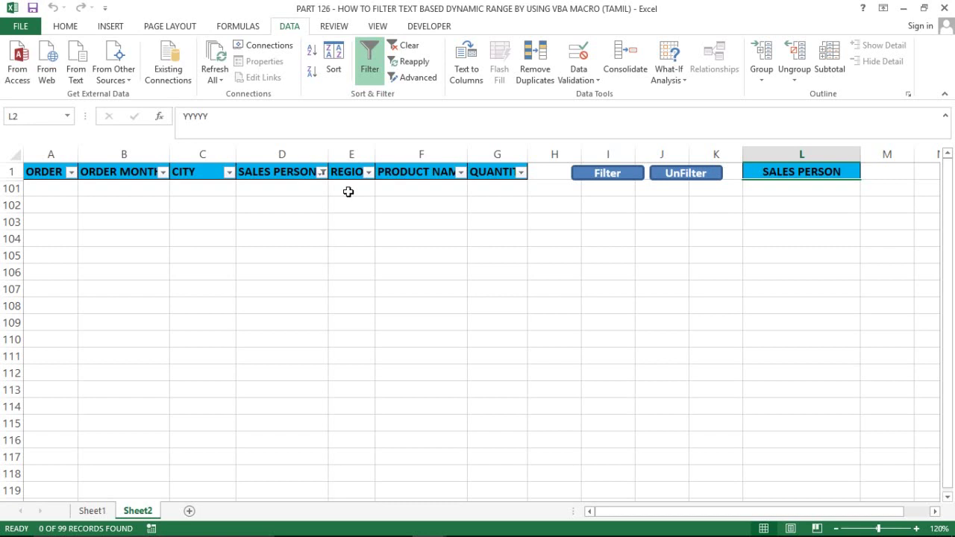
pyautogui.click(667, 179)
# Step: Empty cell L2 and open the macro code with Alt+F11
pyautogui.press('Delete')
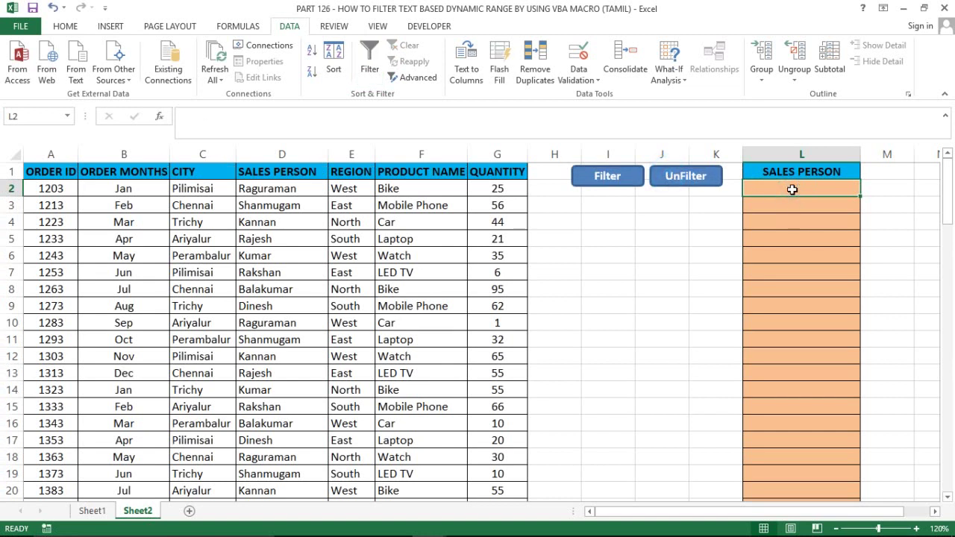
pyautogui.press('Left')
pyautogui.click(793, 274)
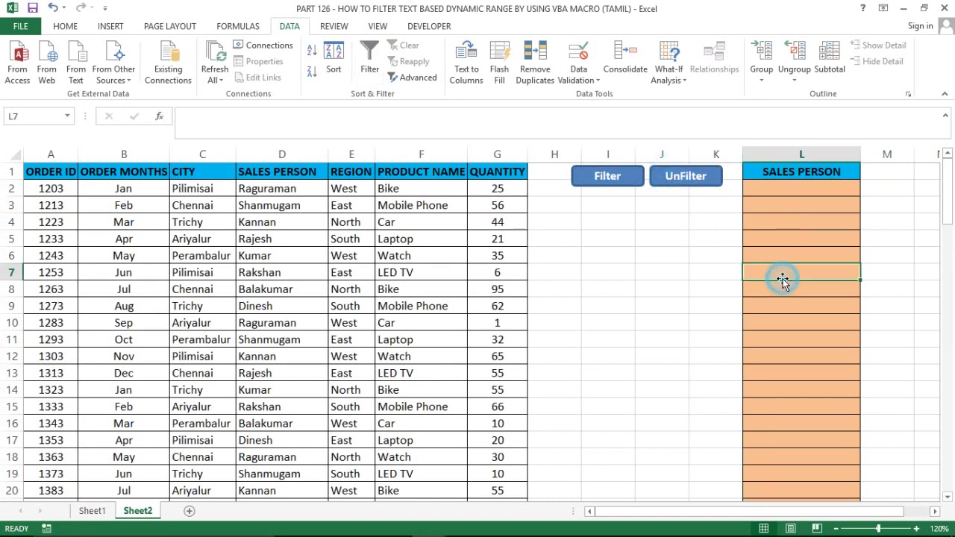
pyautogui.hotkey('alt', 'F11')
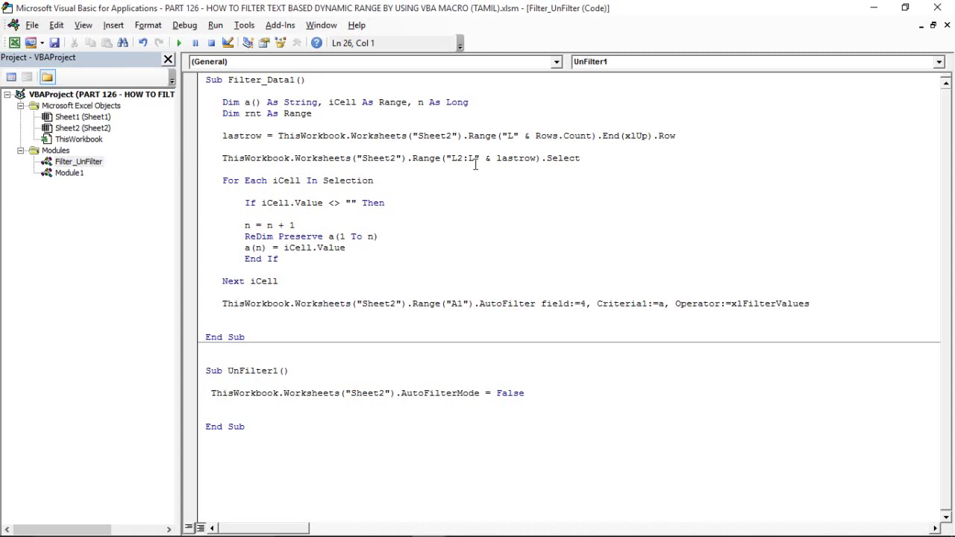
# Step: Highlight the Filter_Data1 and UnFilter1 procedures to explain the macro code
pyautogui.click(373, 127)
pyautogui.moveTo(205, 79)
pyautogui.mouseDown()
pyautogui.moveTo(231, 125)
pyautogui.moveTo(278, 337)
pyautogui.mouseUp()
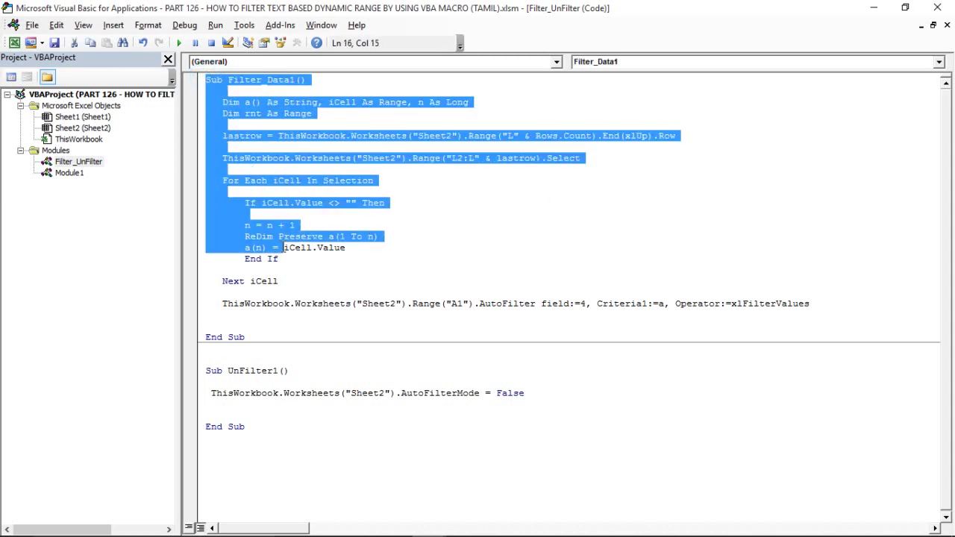
pyautogui.click(297, 334)
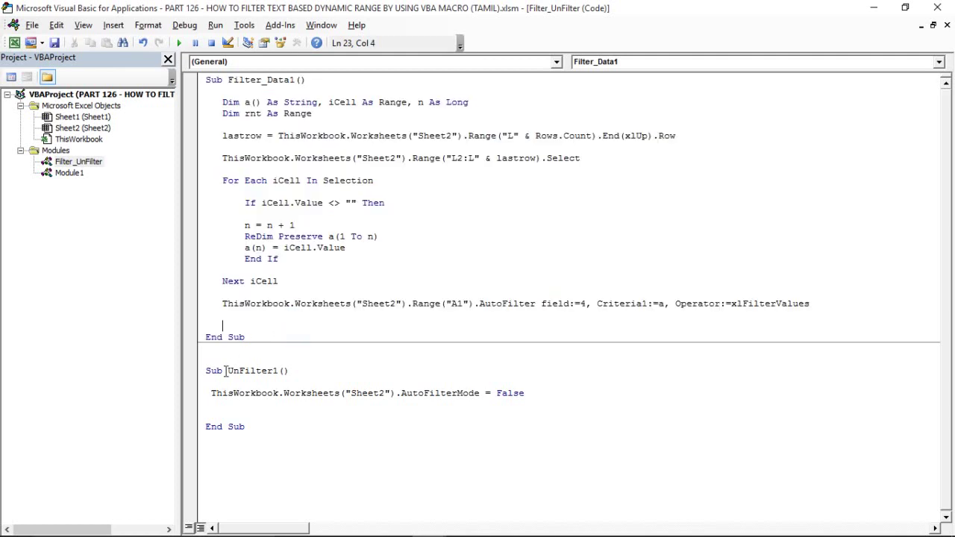
pyautogui.moveTo(206, 371); pyautogui.dragTo(245, 427)
pyautogui.click(238, 371)
pyautogui.click(209, 236)
pyautogui.click(287, 189)
# Step: Add blank lines after the AutoFilter statement and type a dashed comment divider
pyautogui.click(829, 303)
pyautogui.press('Return')
pyautogui.press('Return')
pyautogui.press('Return')
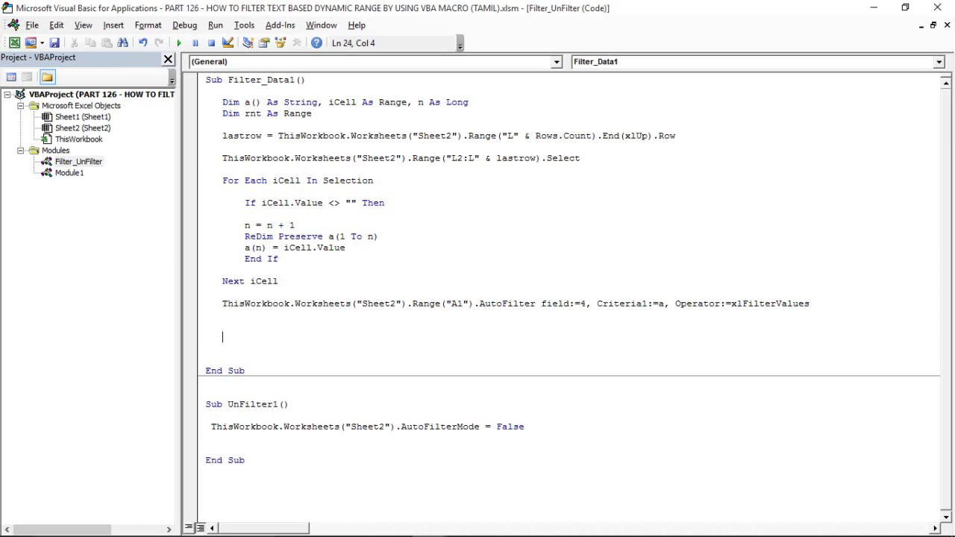
pyautogui.click(222, 325)
pyautogui.write("'------")
pyautogui.write('--------------')
pyautogui.press('Return')
pyautogui.press('Return')
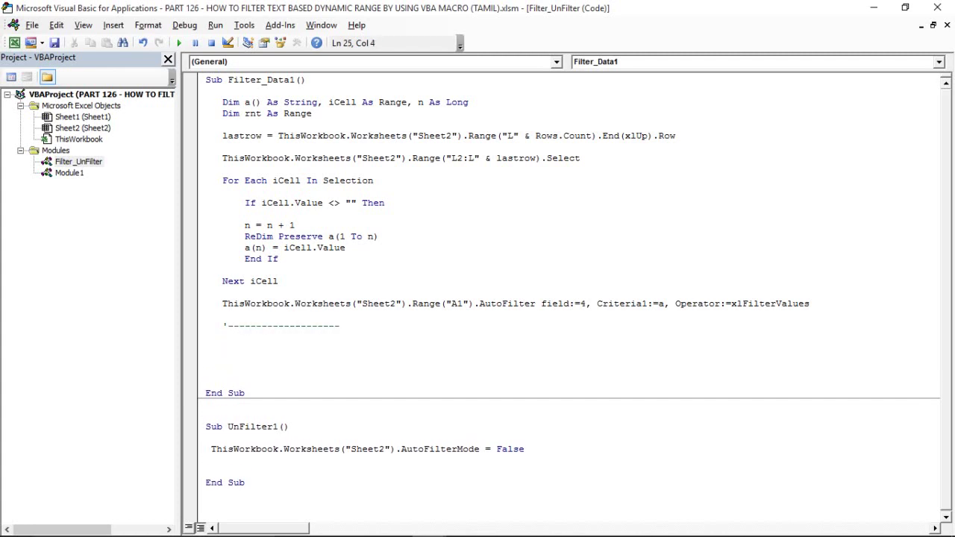
# Step: Begin the lastrow1 line below the dashed comment as lastrow1 = ThisWorkbook.Worksheets
pyautogui.write('lastrow')
pyautogui.write('1')
pyautogui.moveTo(261, 136); pyautogui.dragTo(223, 136)
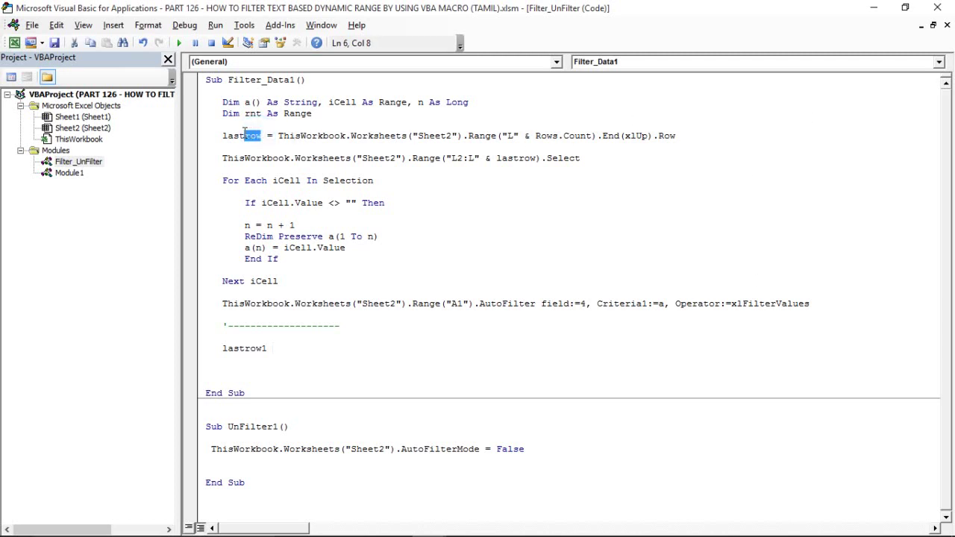
pyautogui.click(291, 345)
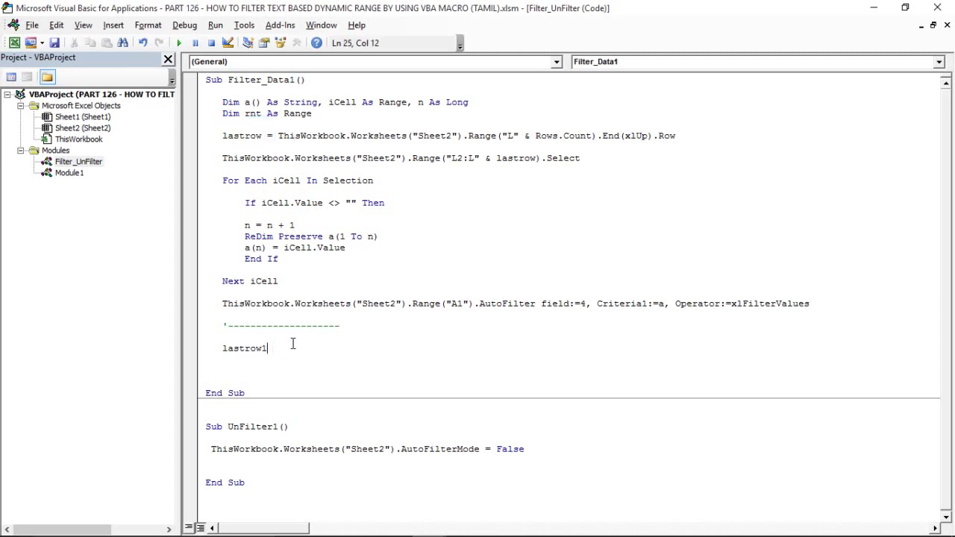
pyautogui.write(' = ')
pyautogui.write('thisi')
pyautogui.press('BackSpace')
pyautogui.write('wo')
pyautogui.write('rkbook.wor')
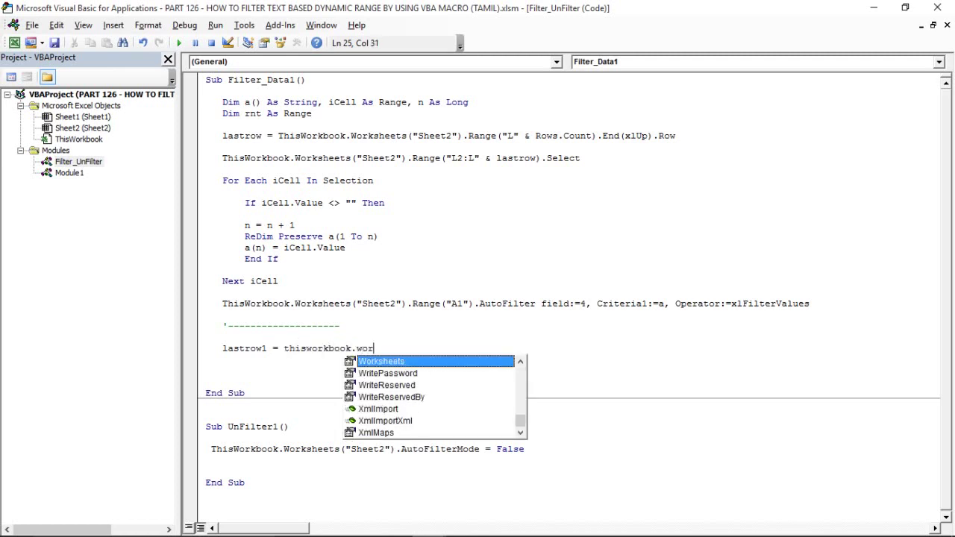
pyautogui.press('Tab')
# Step: Finish it as ("Sheet2").Range("A" & Rows.Count).End(xlUp).Row, then review the sheet reference
pyautogui.write('("')
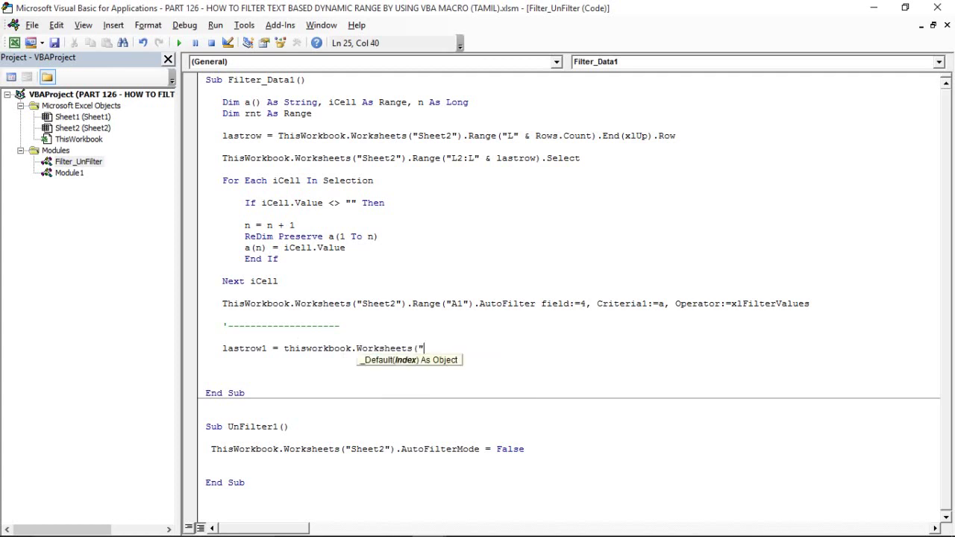
pyautogui.write('Sheet2')
pyautogui.write('").rang')
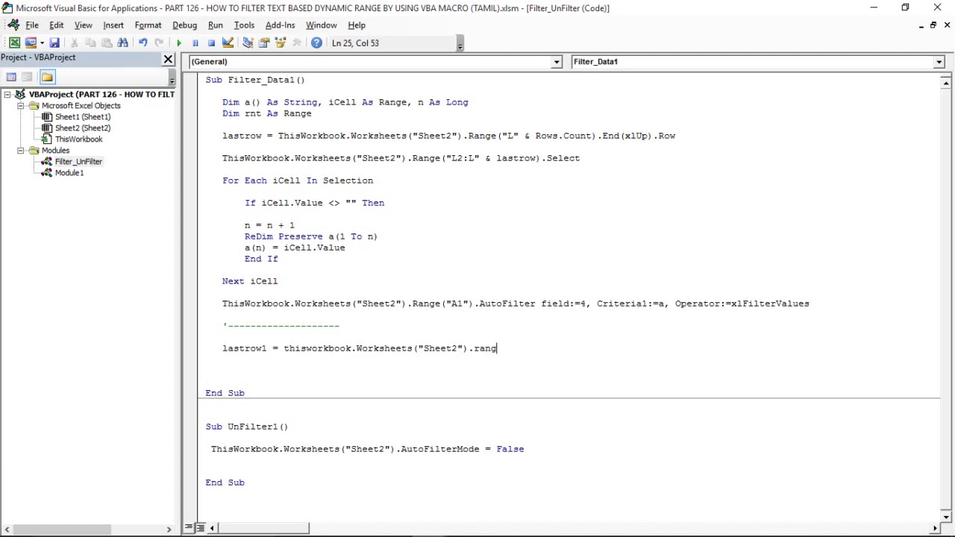
pyautogui.write('e(')
pyautogui.write('"A')
pyautogui.write('" & ')
pyautogui.write('lastrow1')
pyautogui.press('BackSpace')
pyautogui.press('BackSpace')
pyautogui.press('BackSpace')
pyautogui.press('BackSpace')
pyautogui.press('BackSpace')
pyautogui.press('BackSpace')
pyautogui.press('BackSpace')
pyautogui.press('BackSpace')
pyautogui.write('rows/c')
pyautogui.press('BackSpace')
pyautogui.press('BackSpace')
pyautogui.write('.cou')
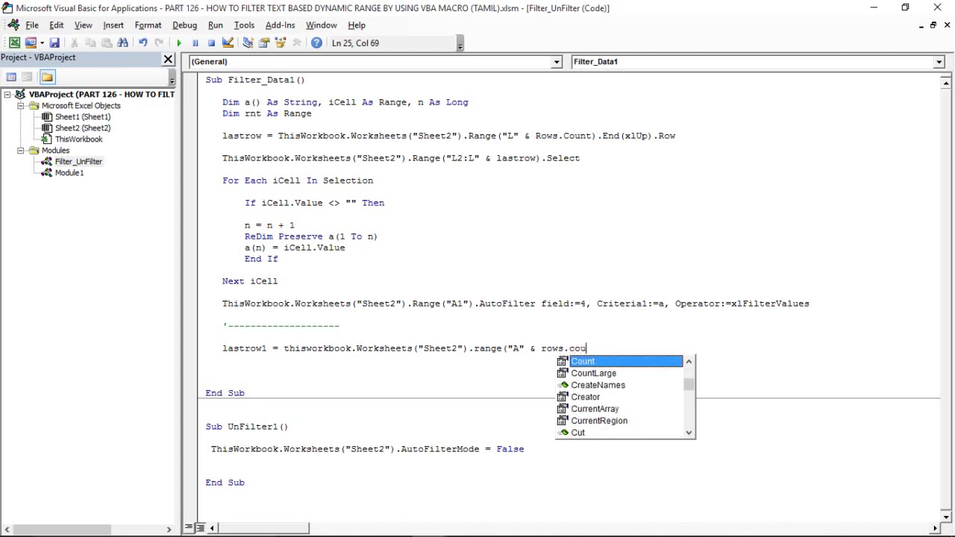
pyautogui.press('Tab')
pyautogui.write(')')
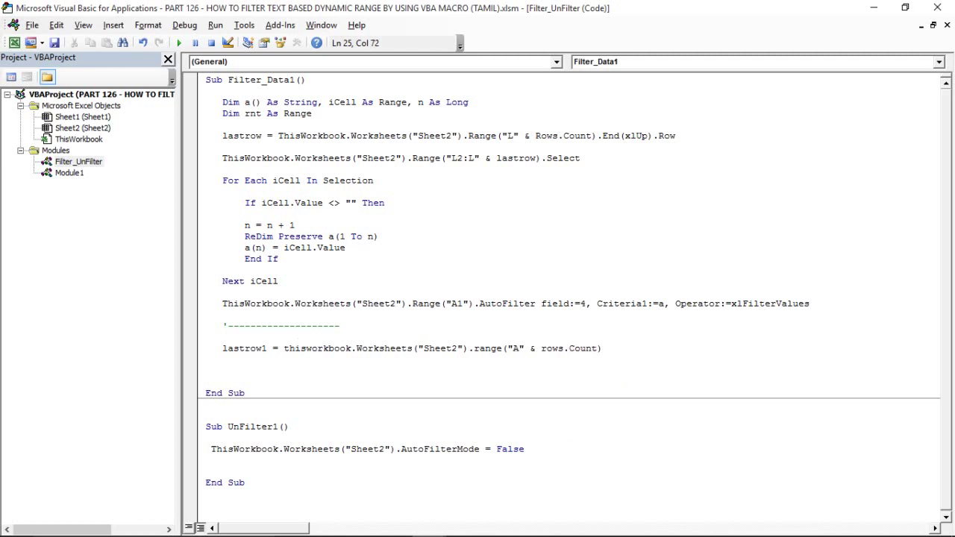
pyautogui.write('.end')
pyautogui.write('(xlup')
pyautogui.write('ro')
pyautogui.write('w')
pyautogui.press('Return')
pyautogui.press('Return')
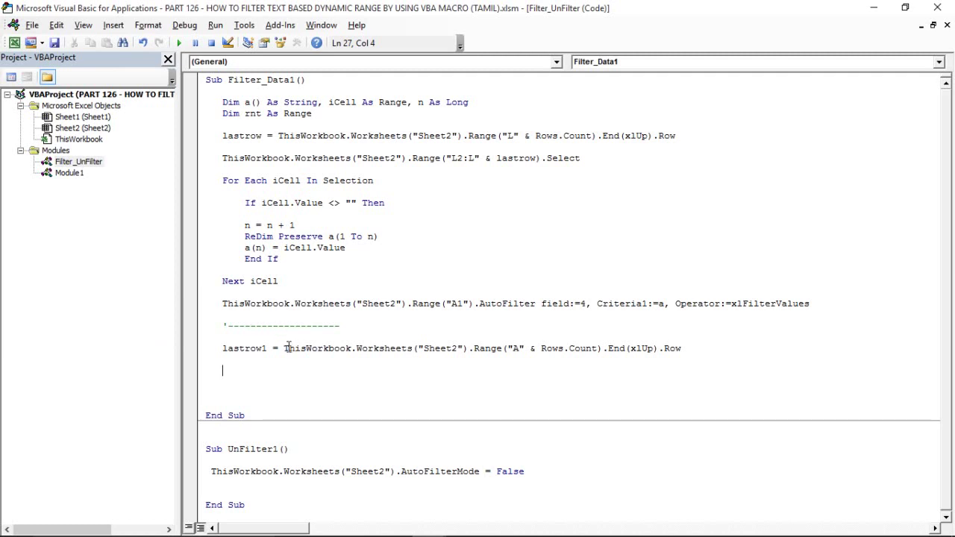
pyautogui.moveTo(285, 348); pyautogui.dragTo(631, 350)
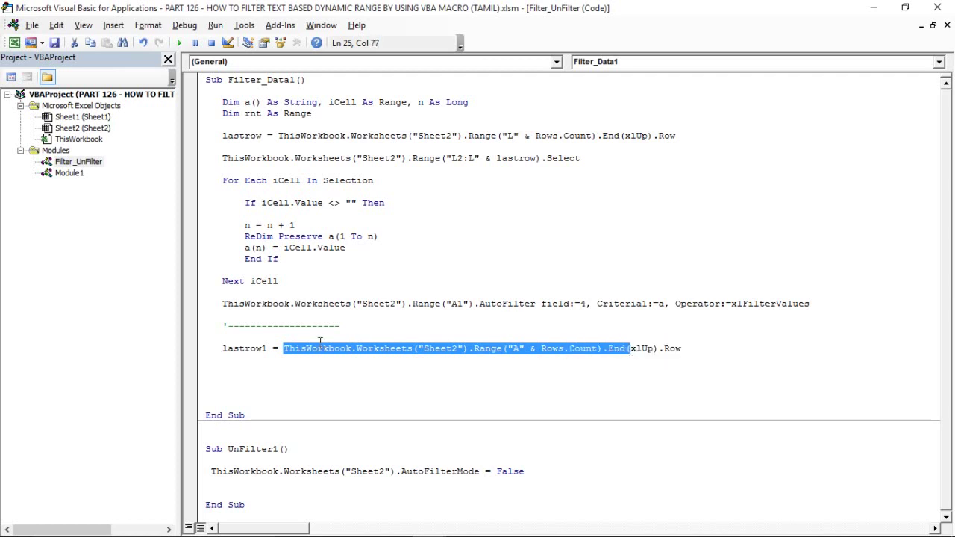
pyautogui.click(263, 349)
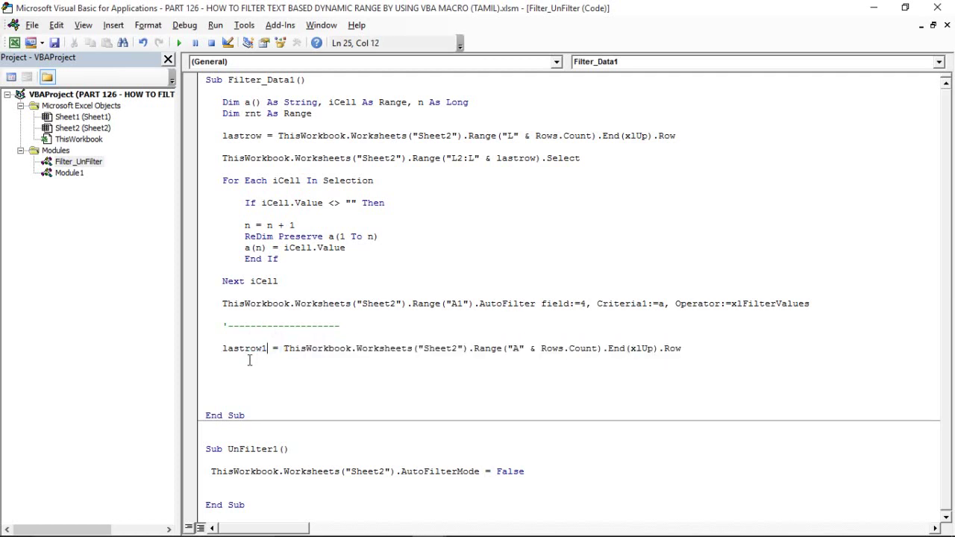
pyautogui.click(249, 359)
# Step: Add an On Error Resume Next line followed by a blank line
pyautogui.press('Return')
pyautogui.write('o')
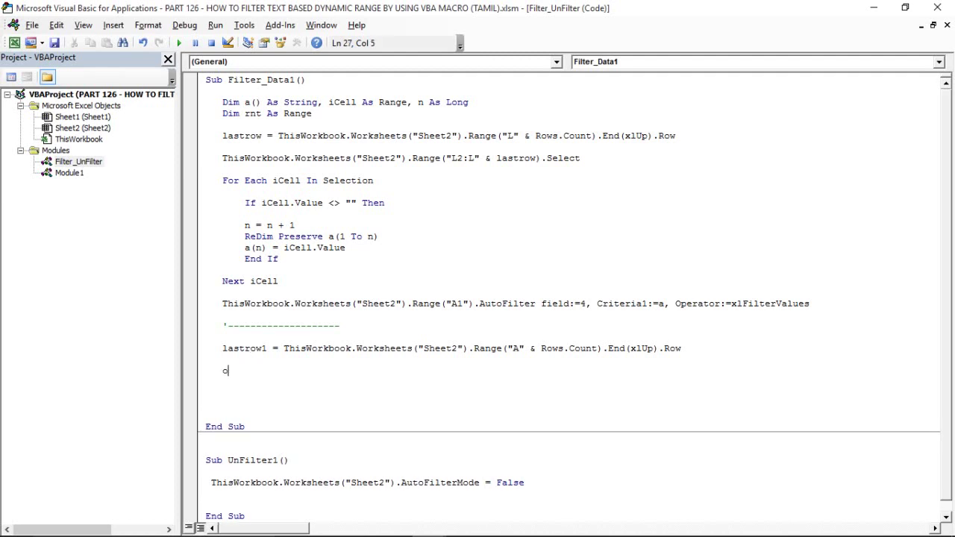
pyautogui.write('ne')
pyautogui.press('BackSpace')
pyautogui.write('e')
pyautogui.write('rror re')
pyautogui.write('sume next')
pyautogui.press('Return')
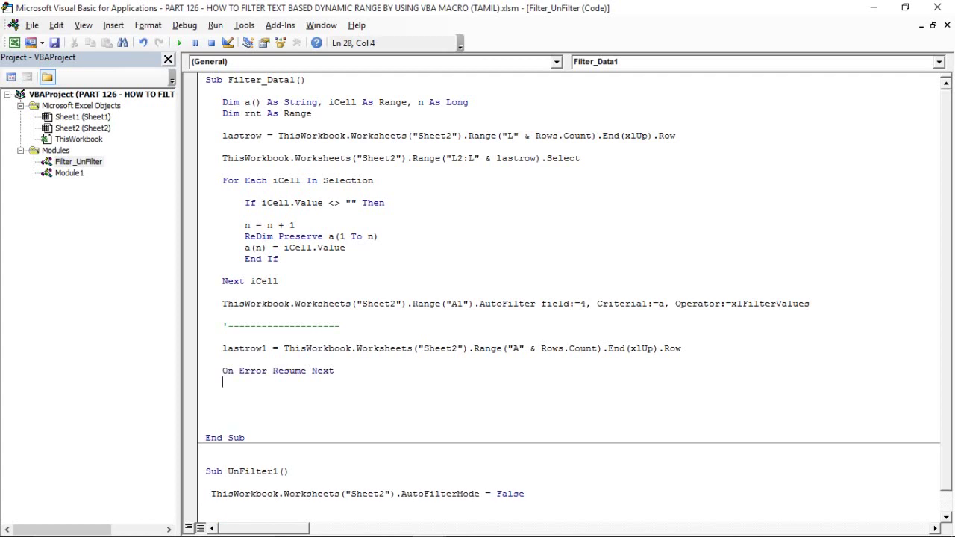
pyautogui.press('Return')
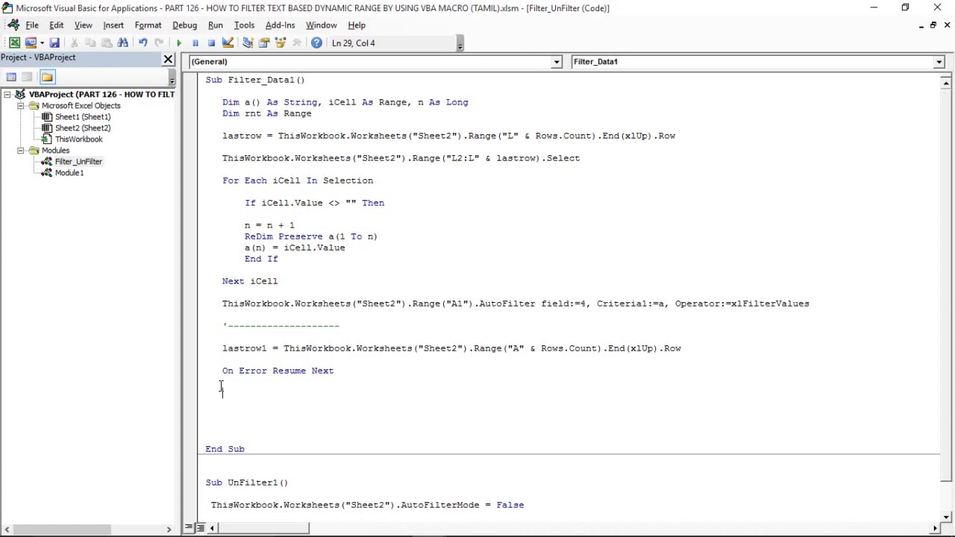
# Step: Add x = ThisWorkbook.Worksheets("Sheet2").Range("A1:A" & lastrow1).SpecialCells(xlCellTypeVisible).Count
pyautogui.write('x=')
pyautogui.write('th')
pyautogui.write('isworkboo')
pyautogui.write('k.work')
pyautogui.press('Tab')
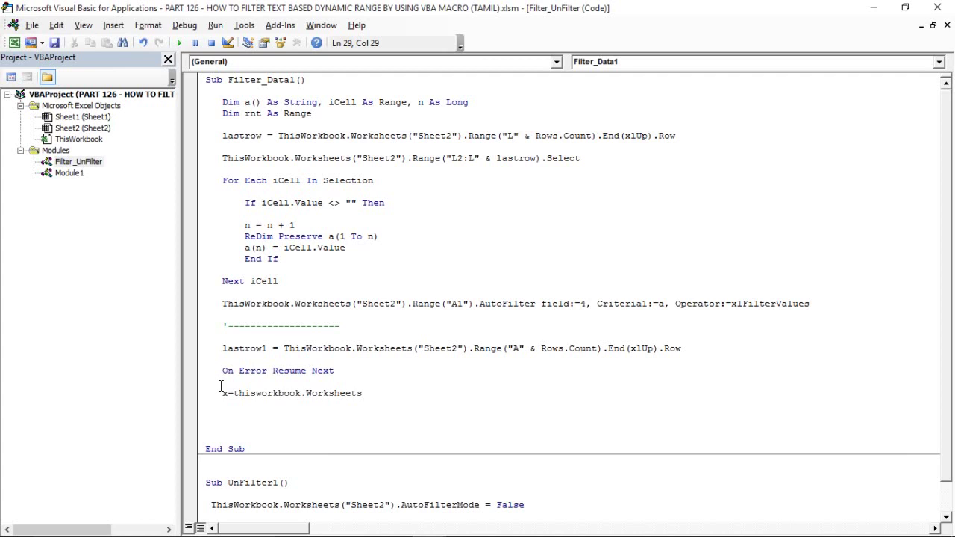
pyautogui.write('("She')
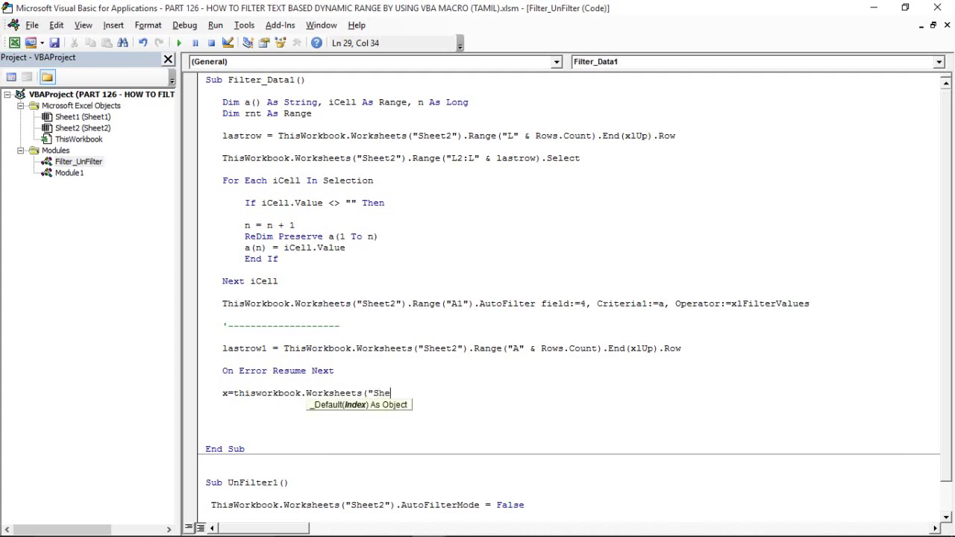
pyautogui.write('et2")')
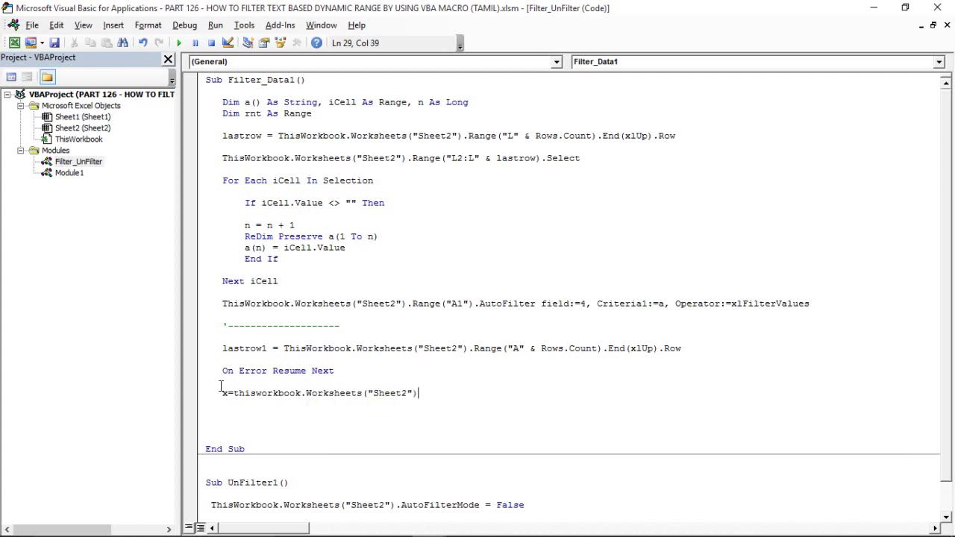
pyautogui.write('.range(')
pyautogui.write('"')
pyautogui.write('A')
pyautogui.press('BackSpace')
pyautogui.write('A')
pyautogui.write('1:A')
pyautogui.write('"')
pyautogui.write(' &')
pyautogui.write('lastrow')
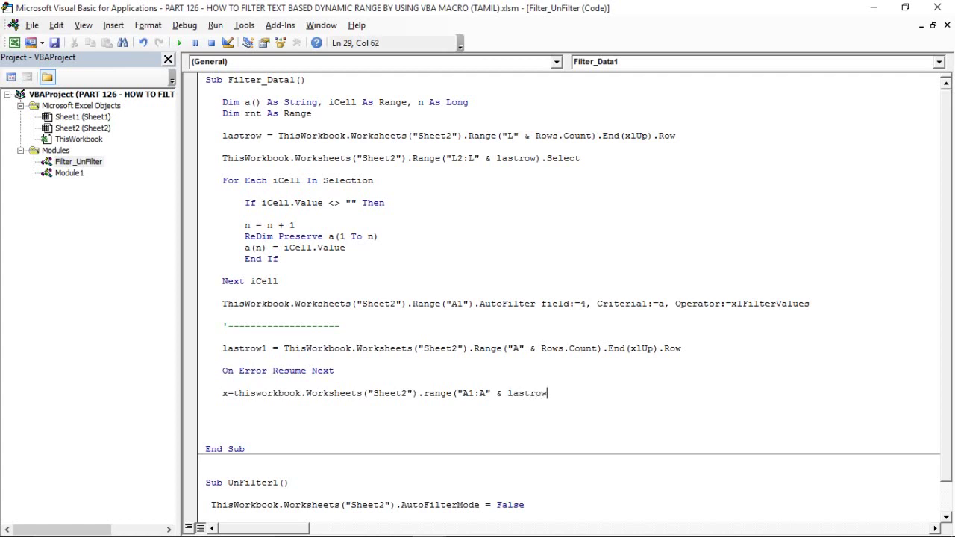
pyautogui.write('1')
pyautogui.write(').s')
pyautogui.write('pecial')
pyautogui.write('cells')
pyautogui.write('(')
pyautogui.write('x')
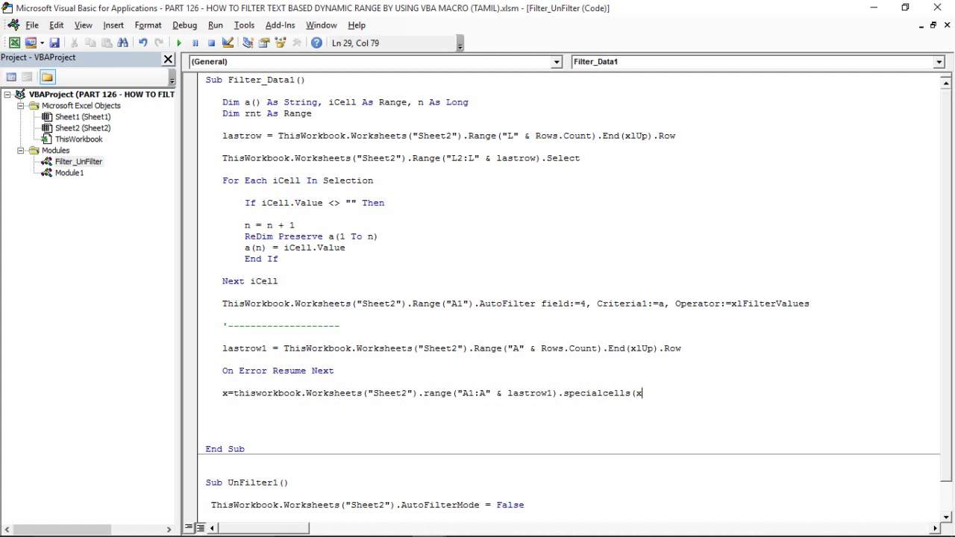
pyautogui.write('lcell')
pyautogui.write('typevi')
pyautogui.write('sible')
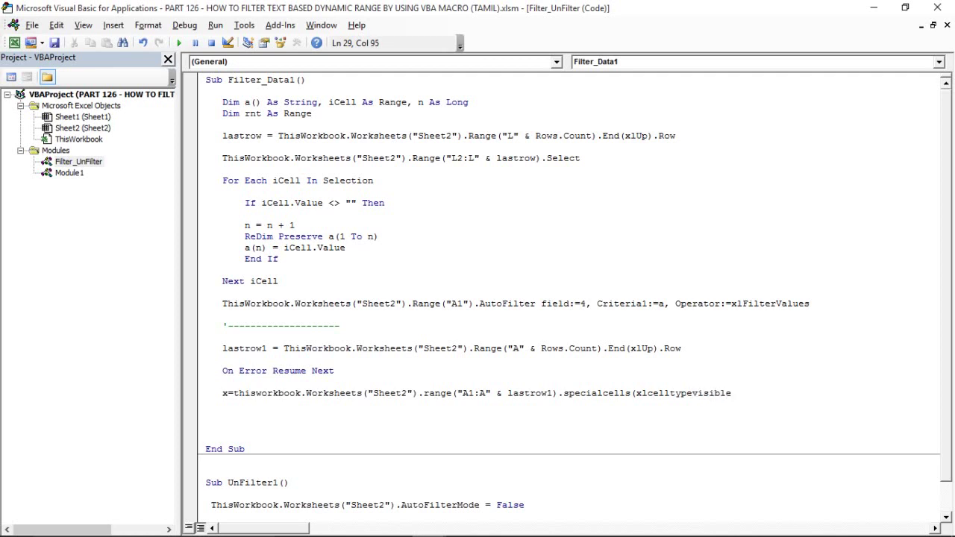
pyautogui.write(').co')
pyautogui.write('unt')
pyautogui.press('Return')
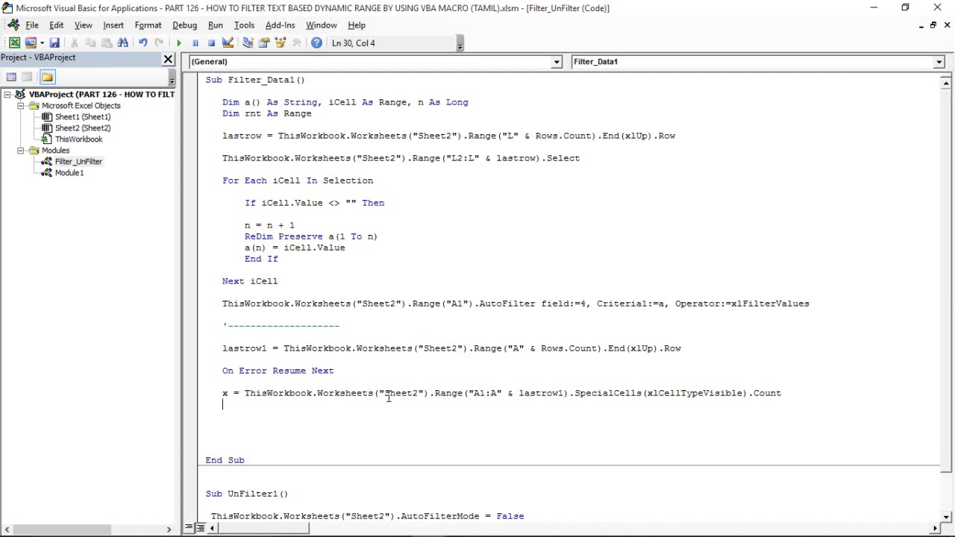
# Step: Highlight the sheet range, lastrow1 and visible-cells count parts of the x line to explain them
pyautogui.moveTo(385, 393); pyautogui.dragTo(468, 392)
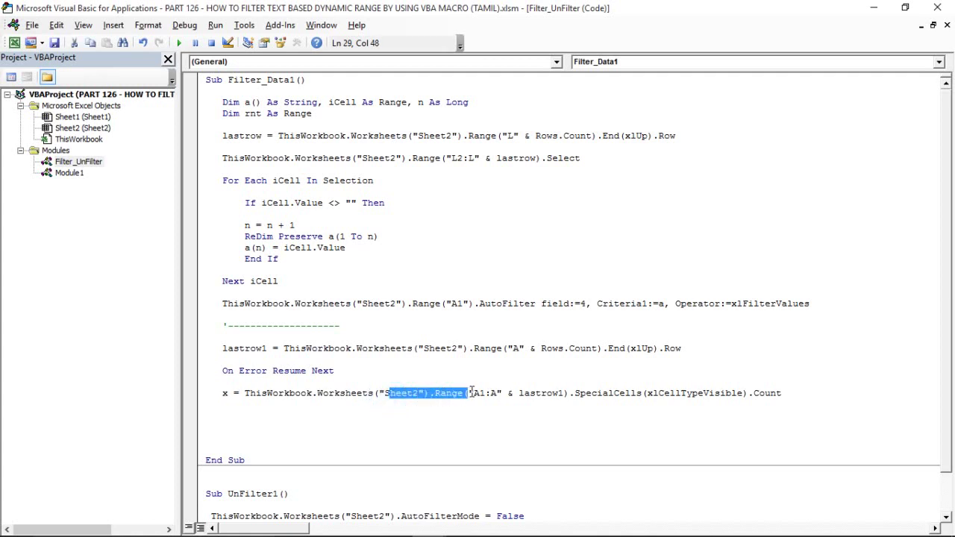
pyautogui.click(496, 392)
pyautogui.click(518, 393)
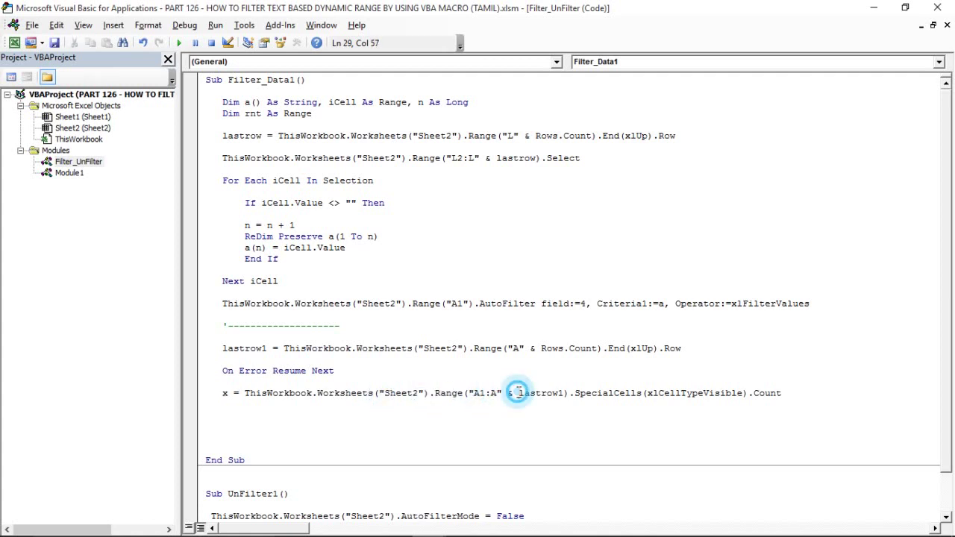
pyautogui.moveTo(518, 393); pyautogui.dragTo(565, 393)
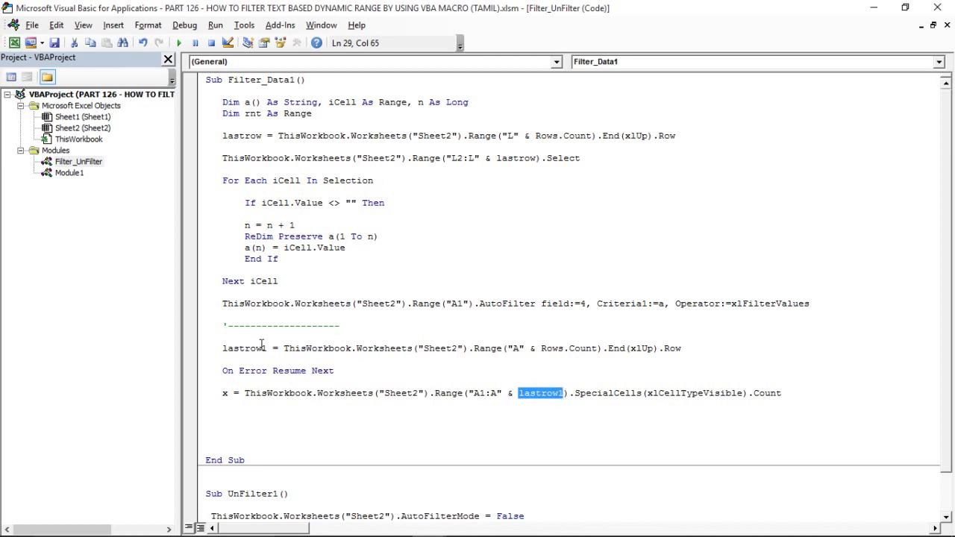
pyautogui.moveTo(266, 349); pyautogui.dragTo(222, 348)
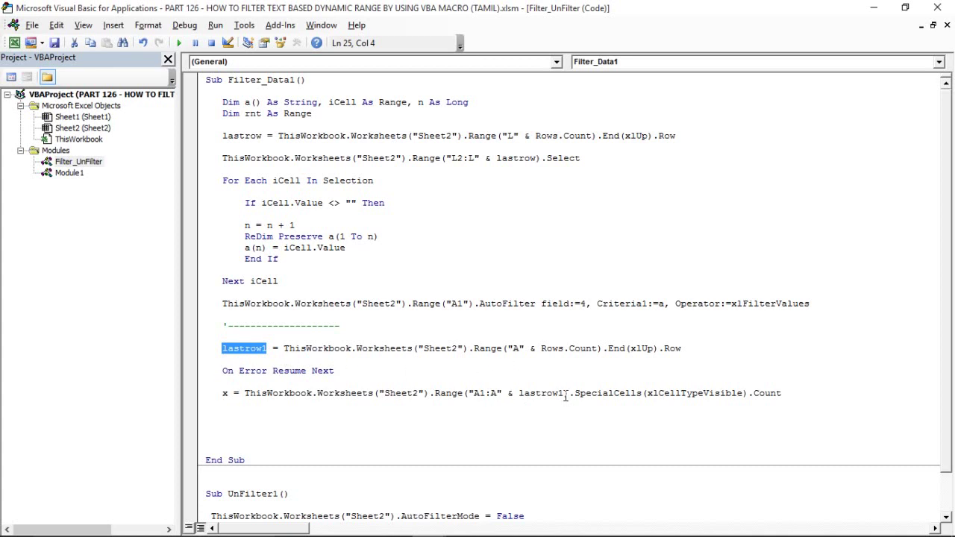
pyautogui.moveTo(565, 393)
pyautogui.mouseDown()
pyautogui.moveTo(497, 392)
pyautogui.moveTo(566, 393)
pyautogui.mouseUp()
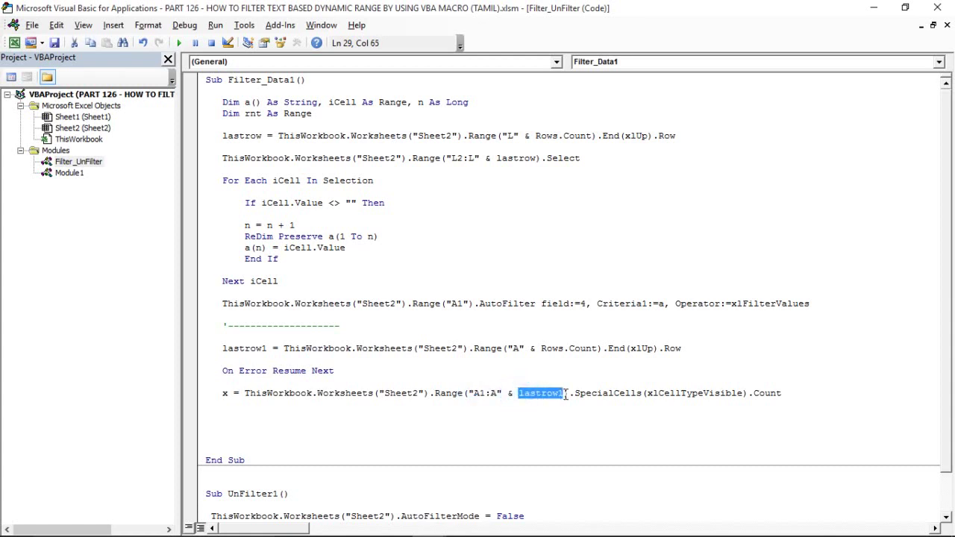
pyautogui.moveTo(578, 393); pyautogui.dragTo(769, 401)
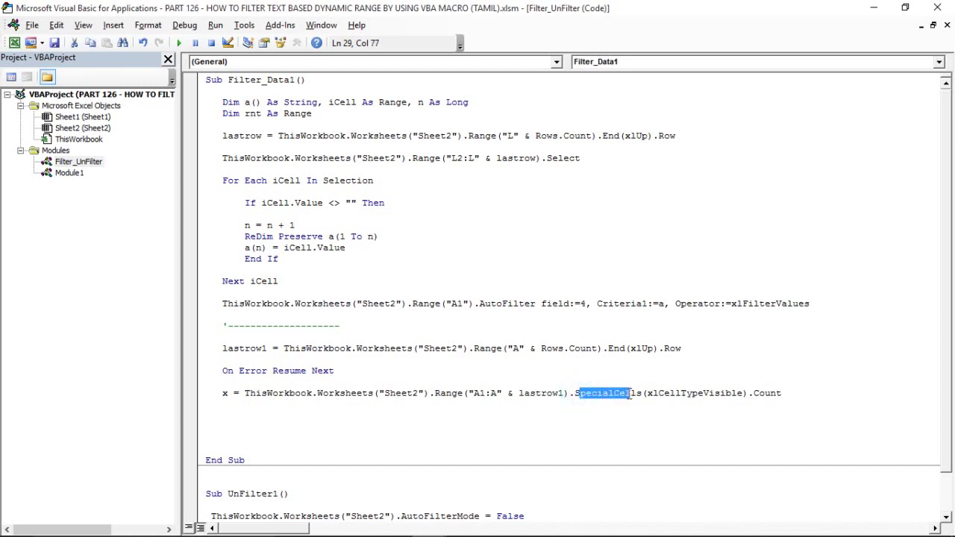
# Step: On a new line below, start typing the If test on x
pyautogui.click(239, 408)
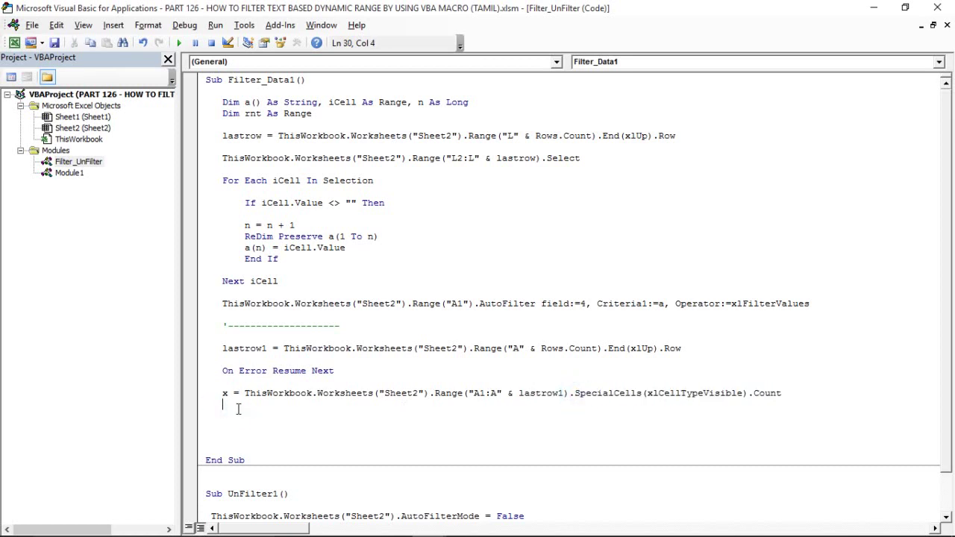
pyautogui.press('Return')
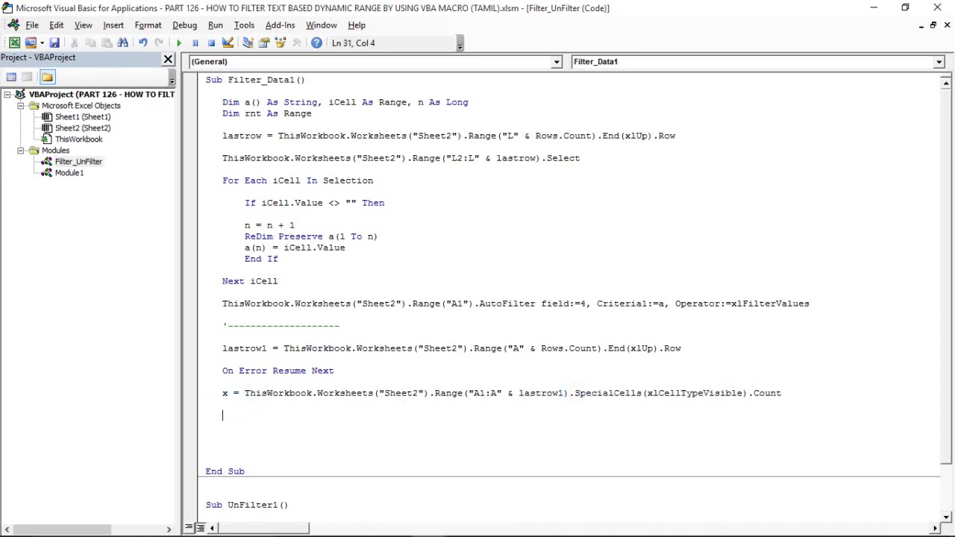
pyautogui.write('id')
pyautogui.write(' x>')
pyautogui.write('0')
# Step: Complete the condition line as If x > 0 Then
pyautogui.press('Return')
pyautogui.press('Return')
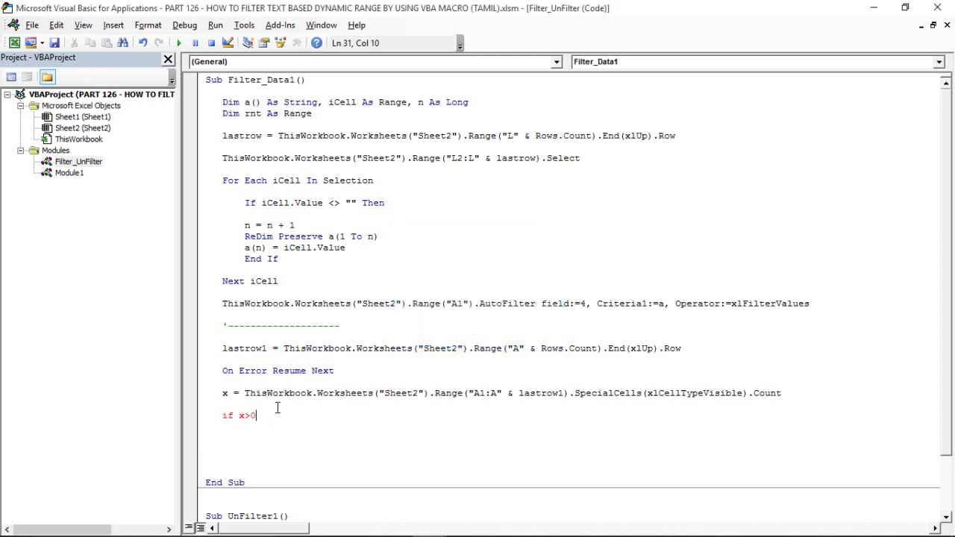
pyautogui.write('Then')
pyautogui.press('Return')
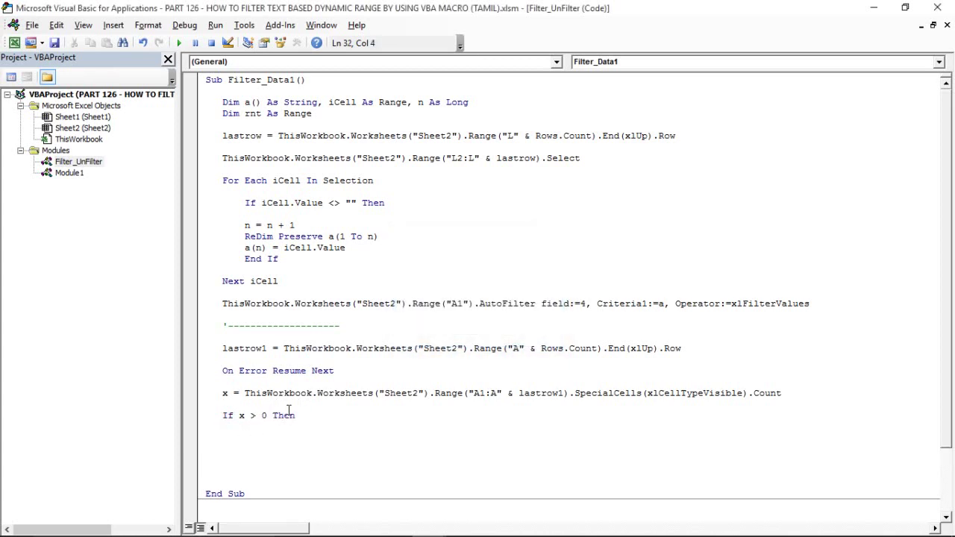
# Step: Highlight the variable x on the count line to explain it, then return to the If line
pyautogui.click(226, 393)
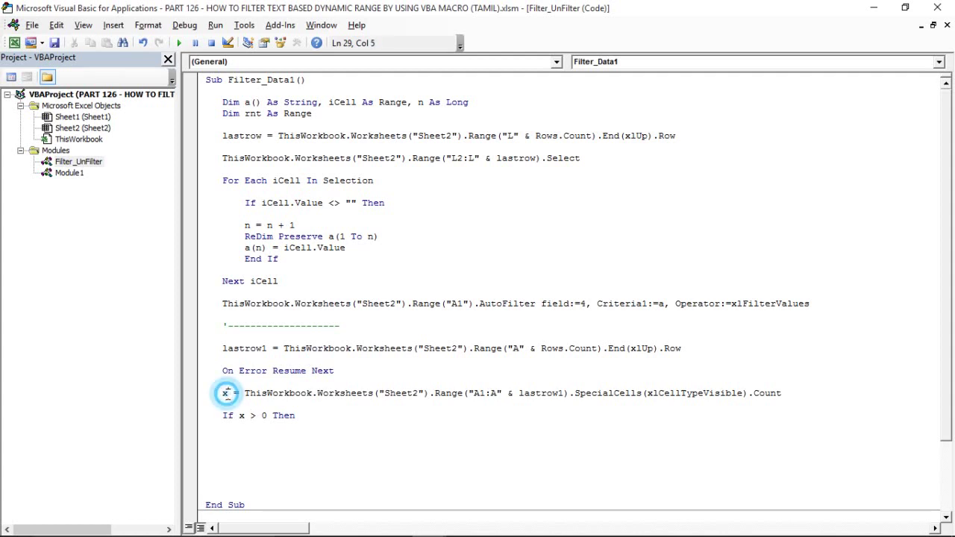
pyautogui.moveTo(226, 393); pyautogui.dragTo(222, 394)
pyautogui.click(225, 399)
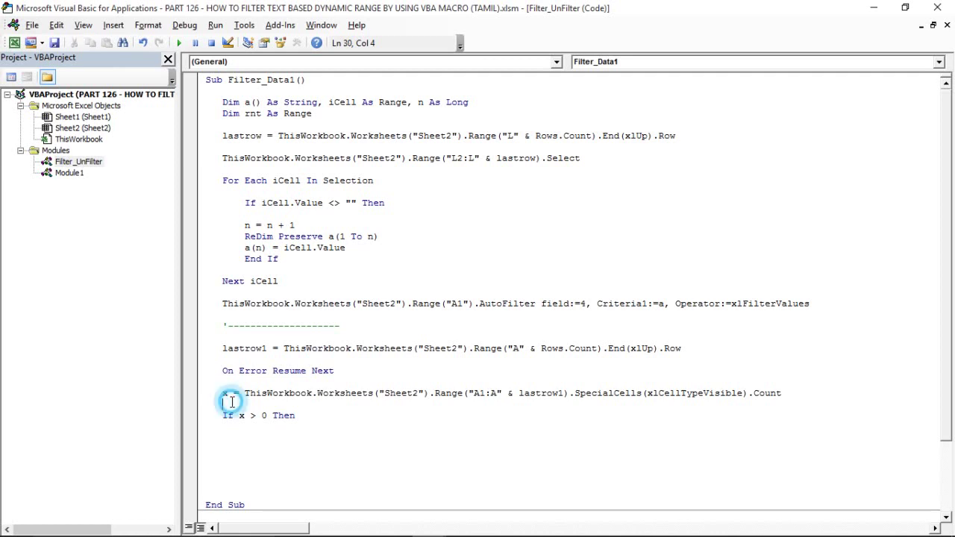
pyautogui.doubleClick(224, 394)
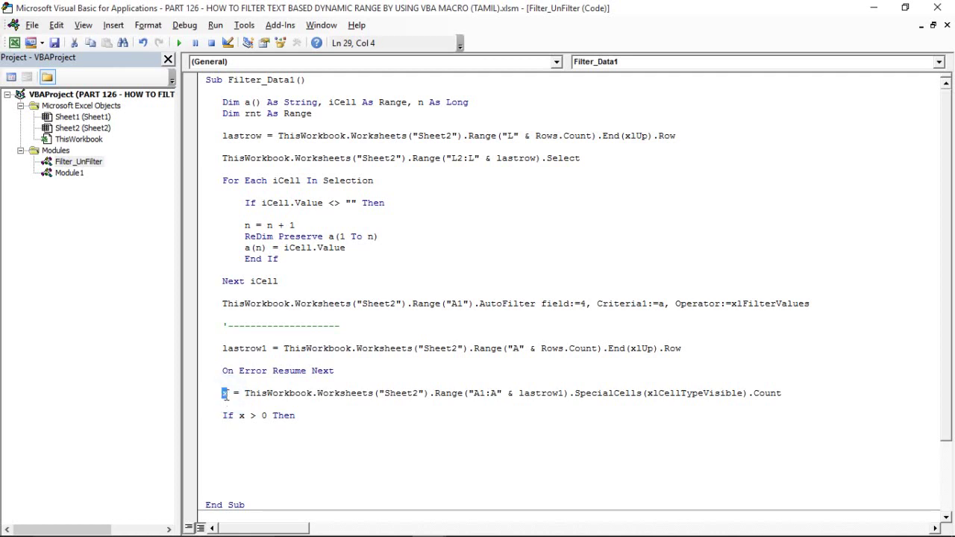
pyautogui.click(232, 394)
pyautogui.moveTo(232, 396); pyautogui.dragTo(220, 397)
pyautogui.click(228, 395)
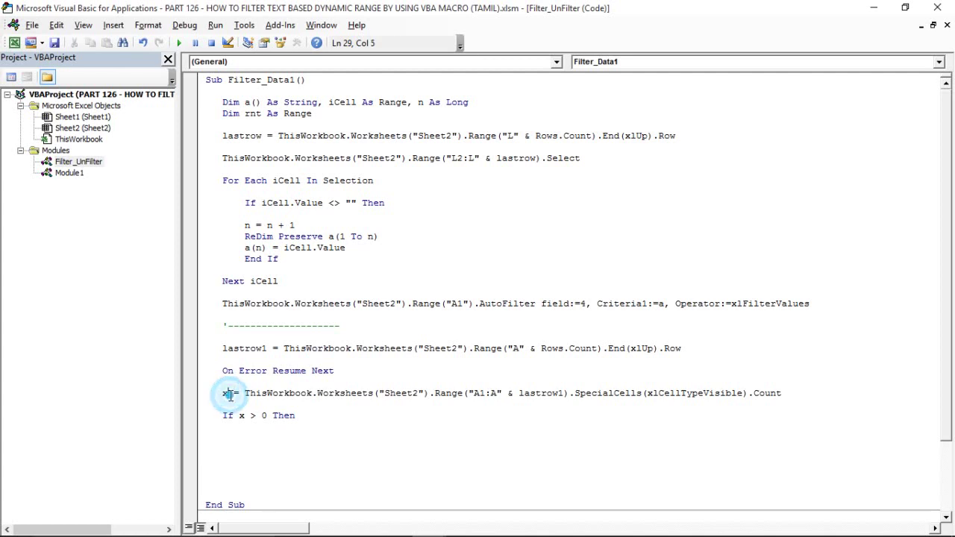
pyautogui.click(305, 422)
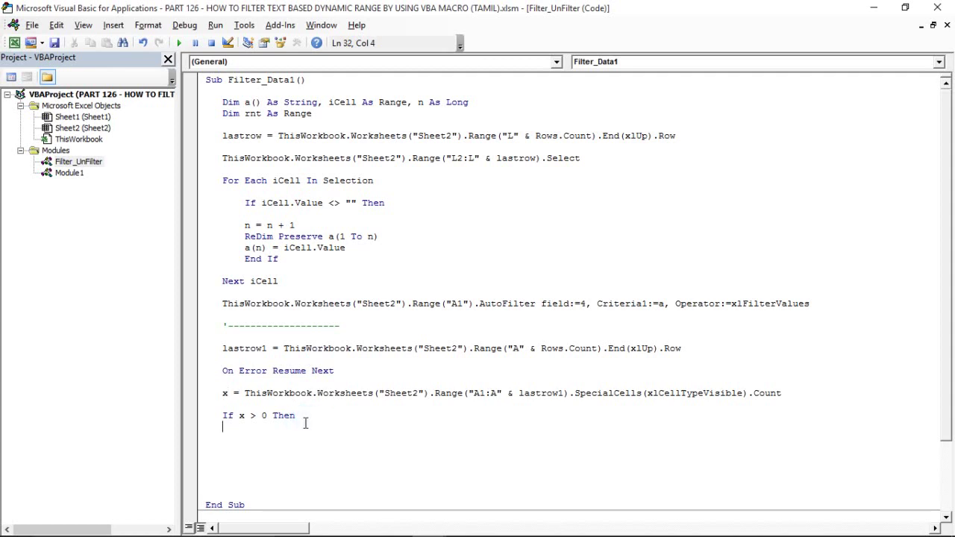
# Step: Inside the If block, type a line copying Sheet2's Range("A2:G" & lastrow1)
pyautogui.press('Return')
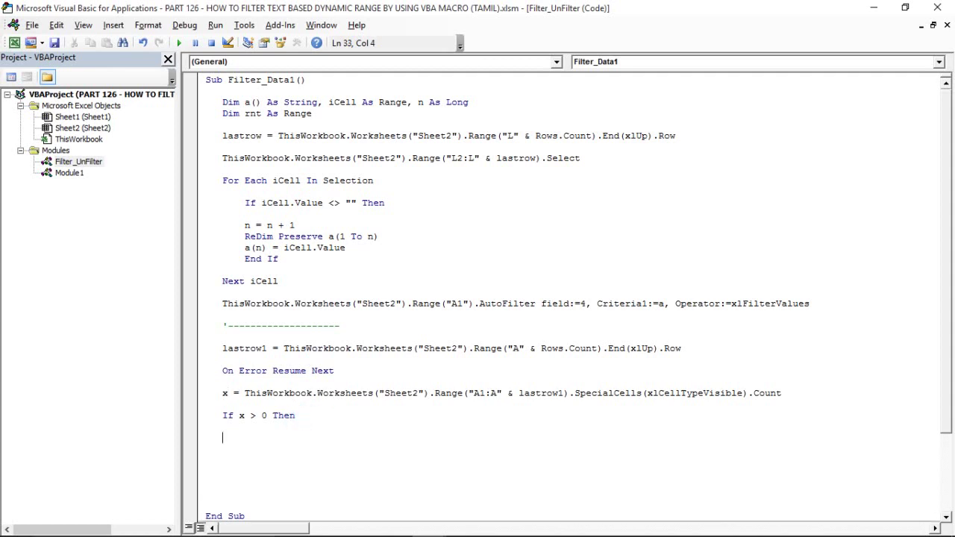
pyautogui.write('thiswo')
pyautogui.write('rkbook')
pyautogui.write('.wor')
pyautogui.press('Tab')
pyautogui.write('(')
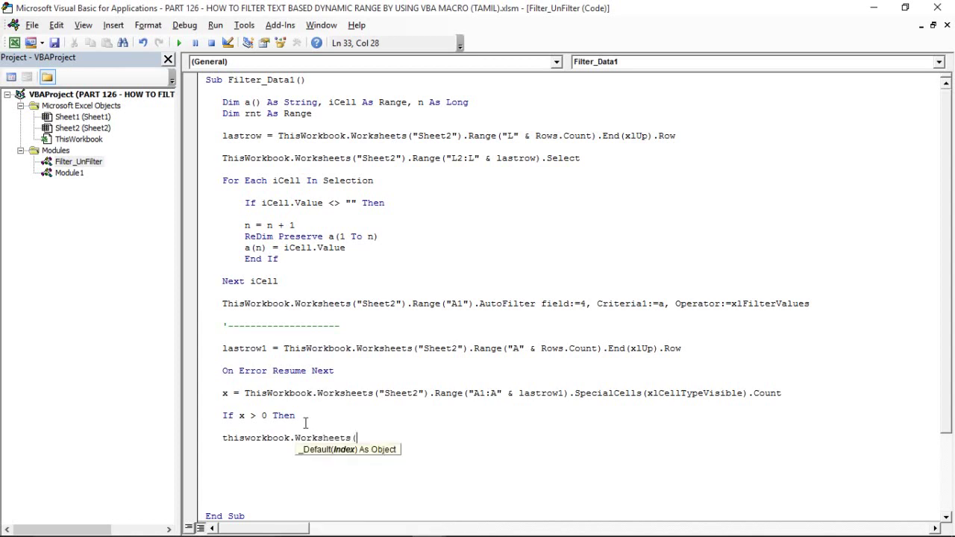
pyautogui.write('"Shee')
pyautogui.write('t2"')
pyautogui.write(')')
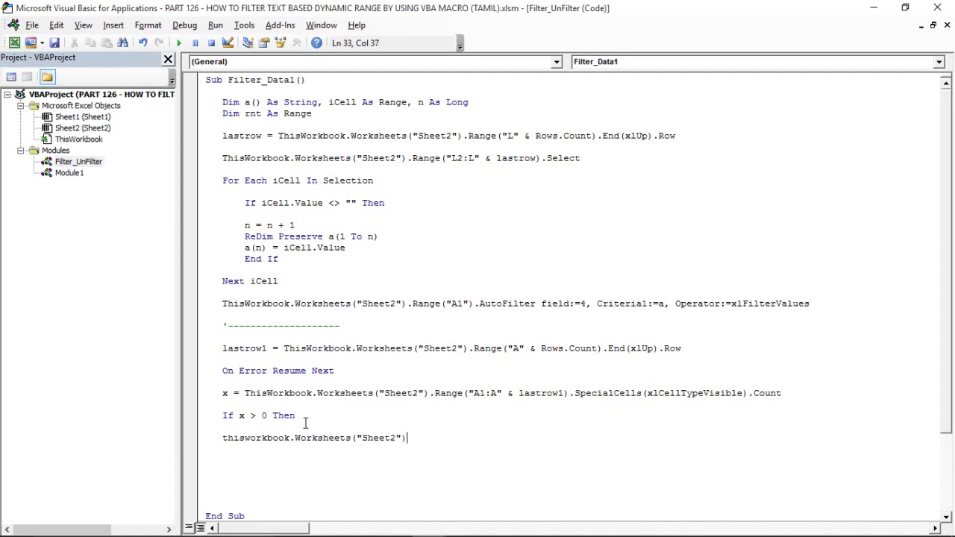
pyautogui.write('r')
pyautogui.press('BackSpace')
pyautogui.write(',')
pyautogui.press('BackSpace')
pyautogui.write('.range(')
pyautogui.write('"A')
pyautogui.write('2')
pyautogui.write(':G')
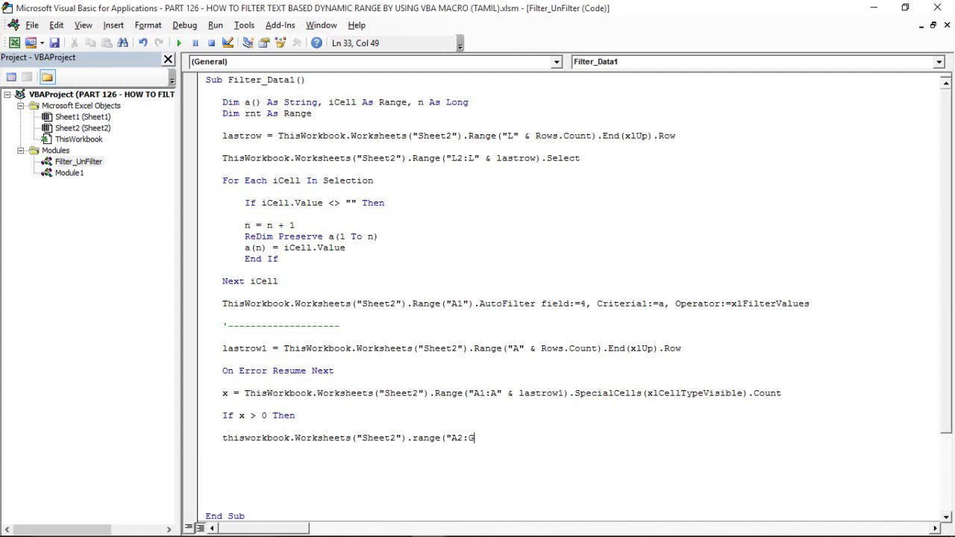
pyautogui.write('") ')
pyautogui.write('& lastr')
pyautogui.write('wo1')
pyautogui.write('.c')
pyautogui.write('opy')
# Step: Fix the lastrwo1 typo and misplaced quote and parenthesis until the copy line compiles
pyautogui.click(306, 429)
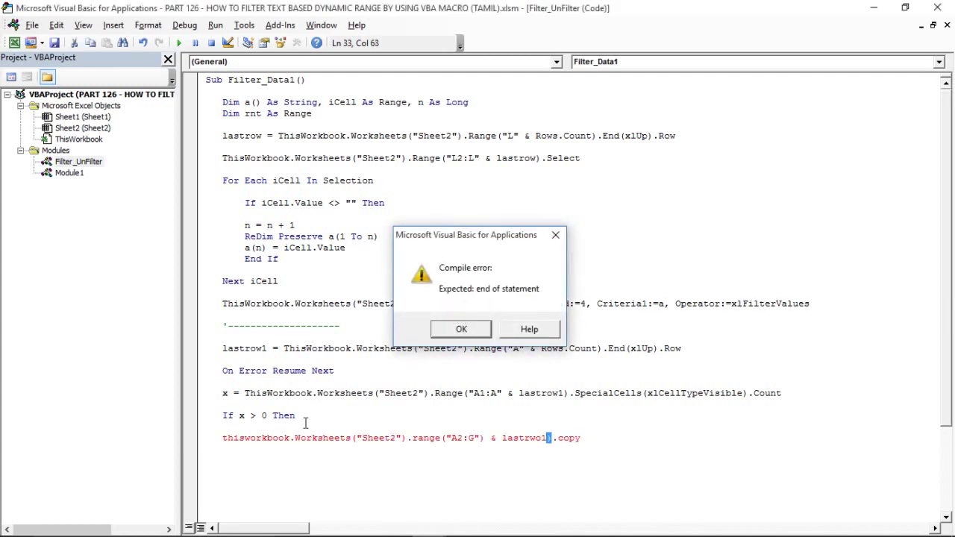
pyautogui.press('Return')
pyautogui.click(502, 442)
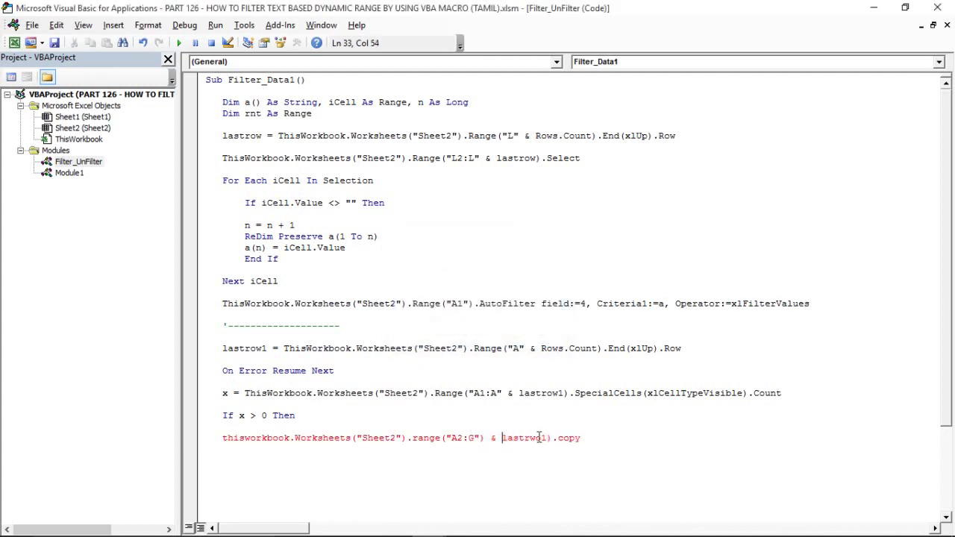
pyautogui.click(533, 438)
pyautogui.click(427, 438)
pyautogui.click(522, 442)
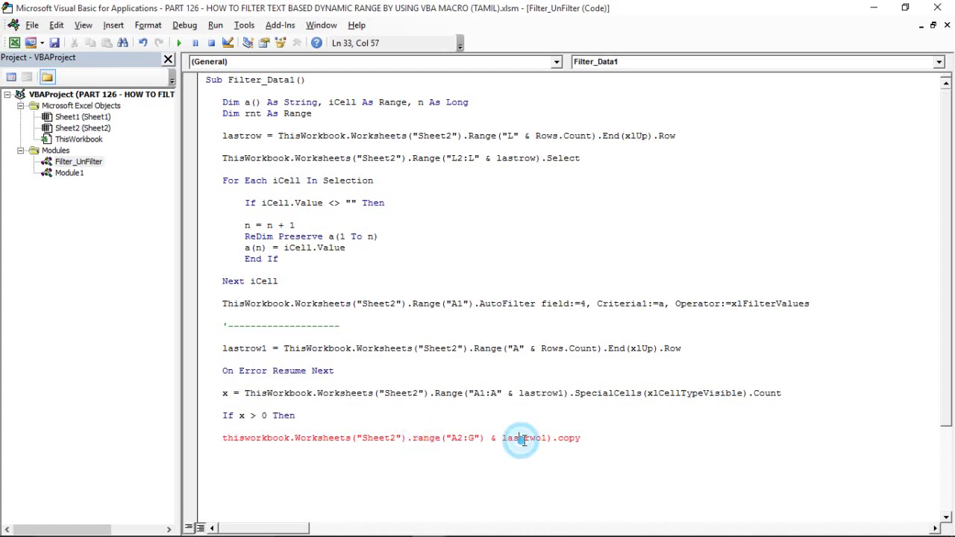
pyautogui.click(540, 438)
pyautogui.press('BackSpace')
pyautogui.press('BackSpace')
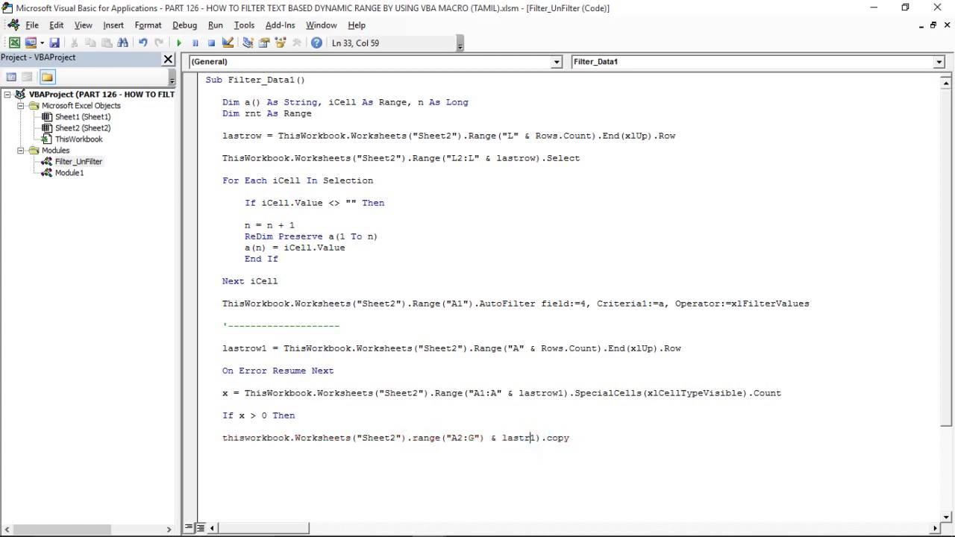
pyautogui.write('ow')
pyautogui.click(509, 464)
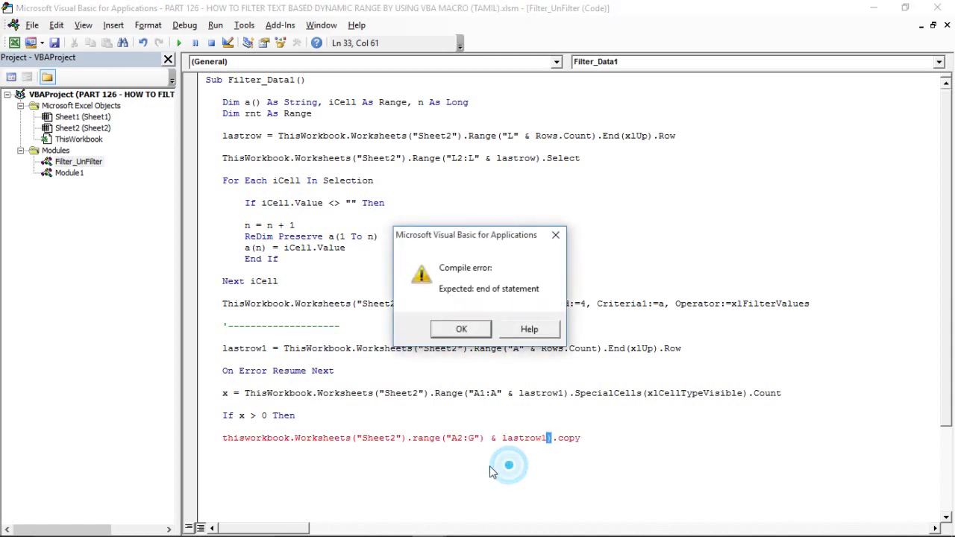
pyautogui.click(456, 327)
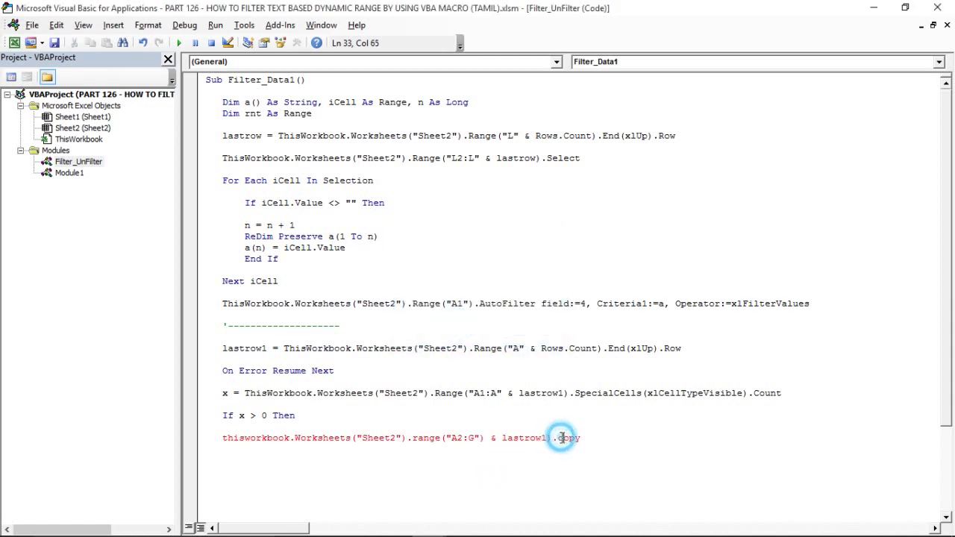
pyautogui.click(597, 438)
pyautogui.press('BackSpace')
pyautogui.press('BackSpace')
pyautogui.press('BackSpace')
pyautogui.press('BackSpace')
pyautogui.press('BackSpace')
pyautogui.press('BackSpace')
pyautogui.press('BackSpace')
pyautogui.press('BackSpace')
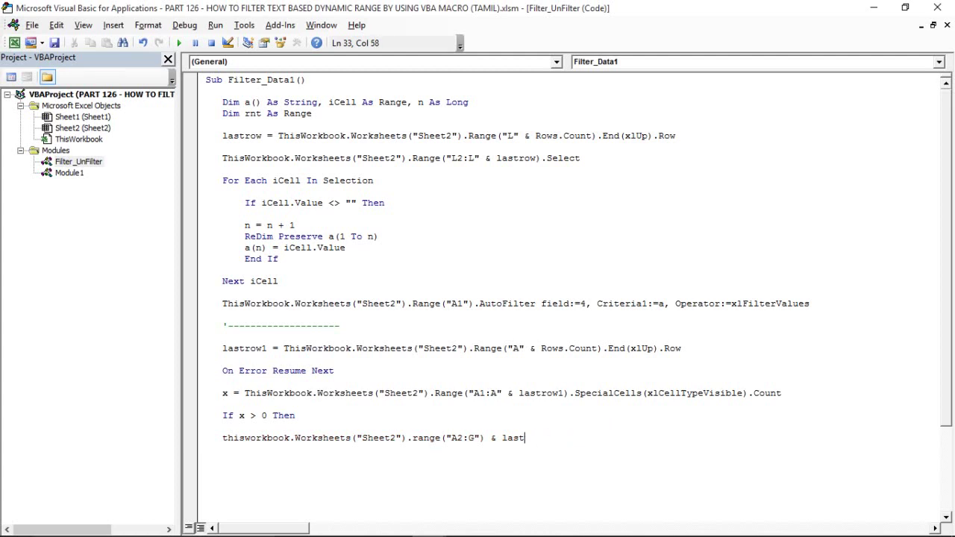
pyautogui.press('BackSpace')
pyautogui.press('BackSpace')
pyautogui.press('BackSpace')
pyautogui.press('BackSpace')
pyautogui.press('BackSpace')
pyautogui.press('BackSpace')
pyautogui.press('BackSpace')
pyautogui.write('"')
pyautogui.write('& ')
pyautogui.write('la')
pyautogui.write('strow1')
pyautogui.write('.copy')
# Step: Add an Else branch with MsgBox "No Data Found"
pyautogui.press('Return')
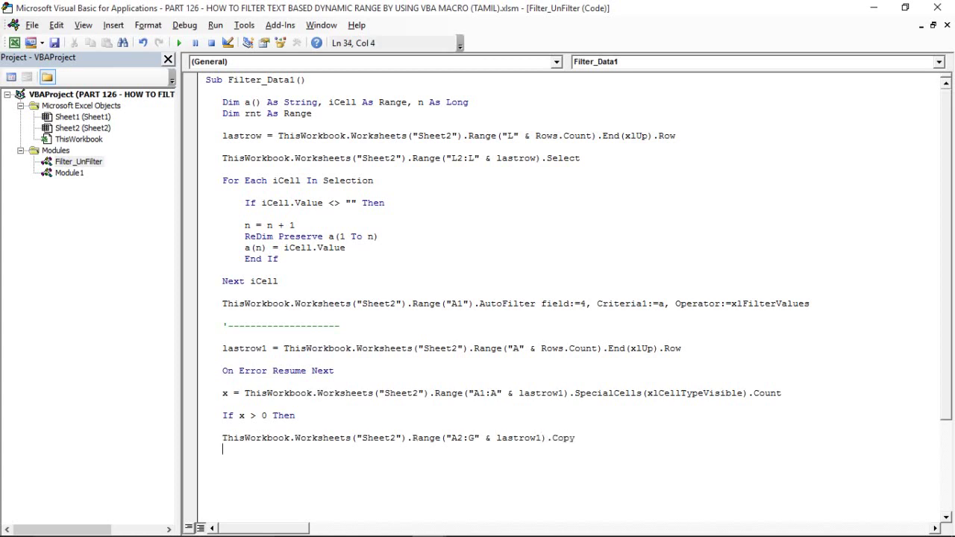
pyautogui.press('Return')
pyautogui.write('else')
pyautogui.press('Return')
pyautogui.press('Return')
pyautogui.write('msgb')
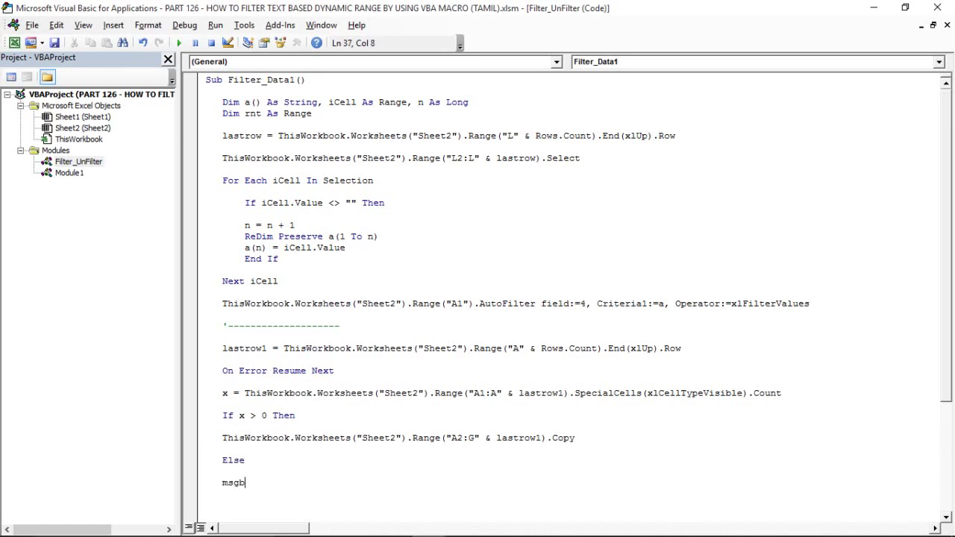
pyautogui.write('ox "')
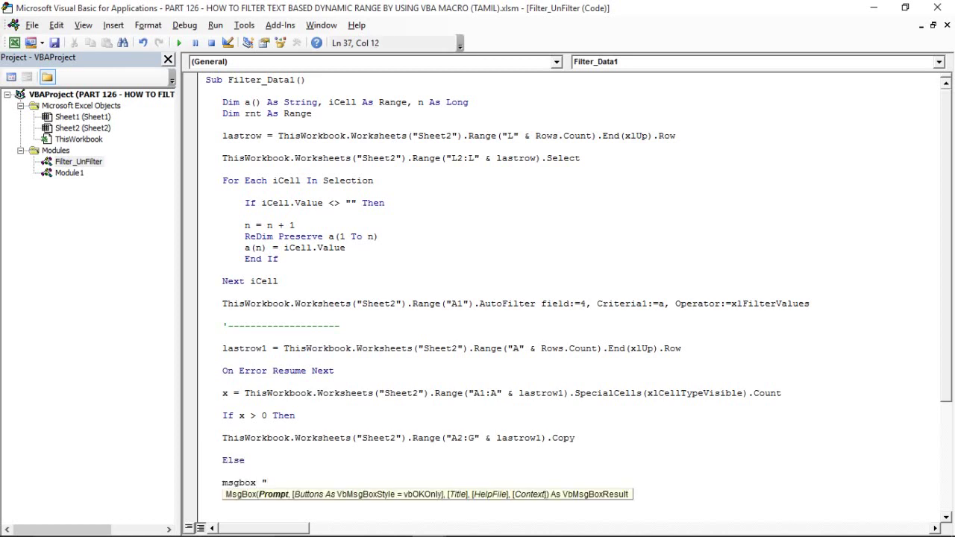
pyautogui.write('No')
pyautogui.press('BackSpace')
pyautogui.press('BackSpace')
pyautogui.write('No Data ')
pyautogui.write('Fopu')
pyautogui.press('BackSpace')
pyautogui.press('BackSpace')
pyautogui.write('nd')
pyautogui.press('Return')
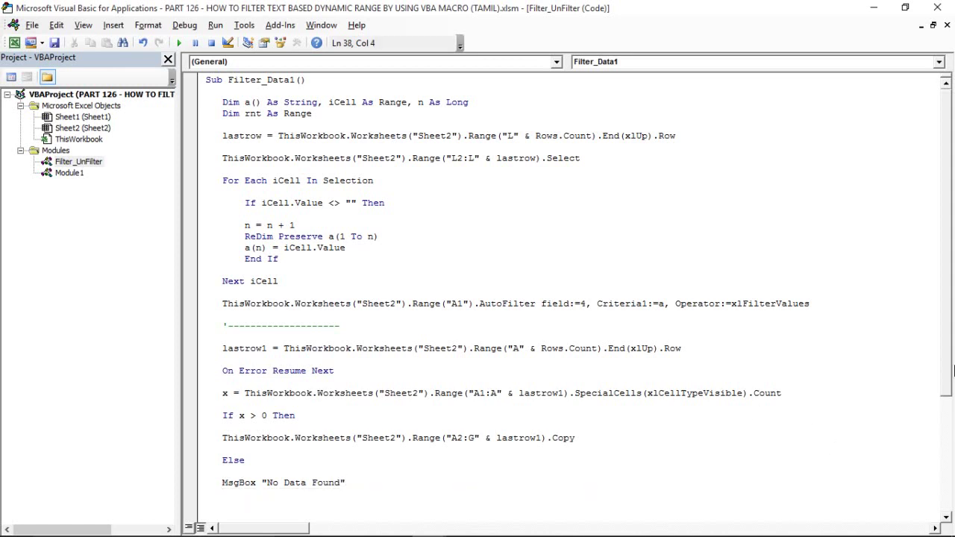
# Step: Close the block with End If and remove the extra blank lines above End Sub
pyautogui.scroll(-1, 949, 382)
pyautogui.moveTo(949, 382); pyautogui.dragTo(949, 418)
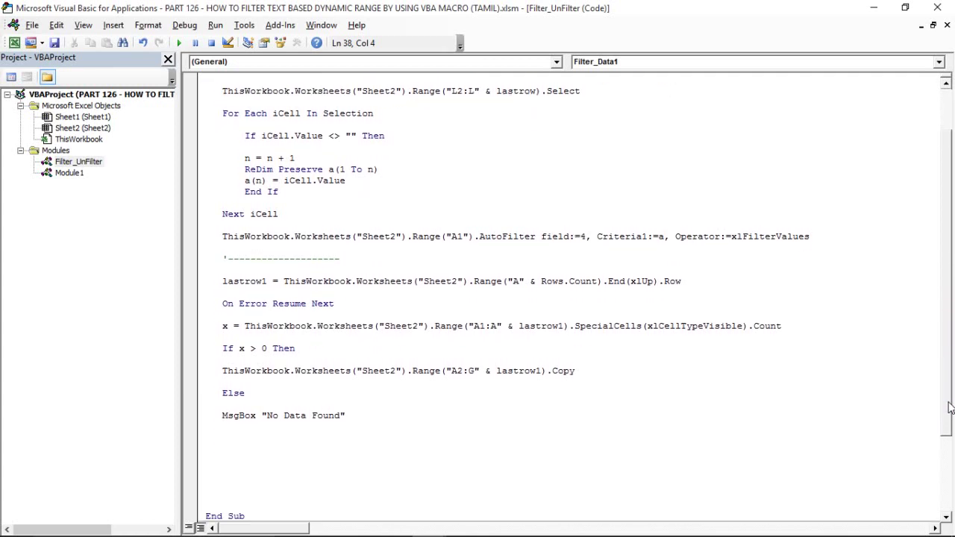
pyautogui.click(236, 446)
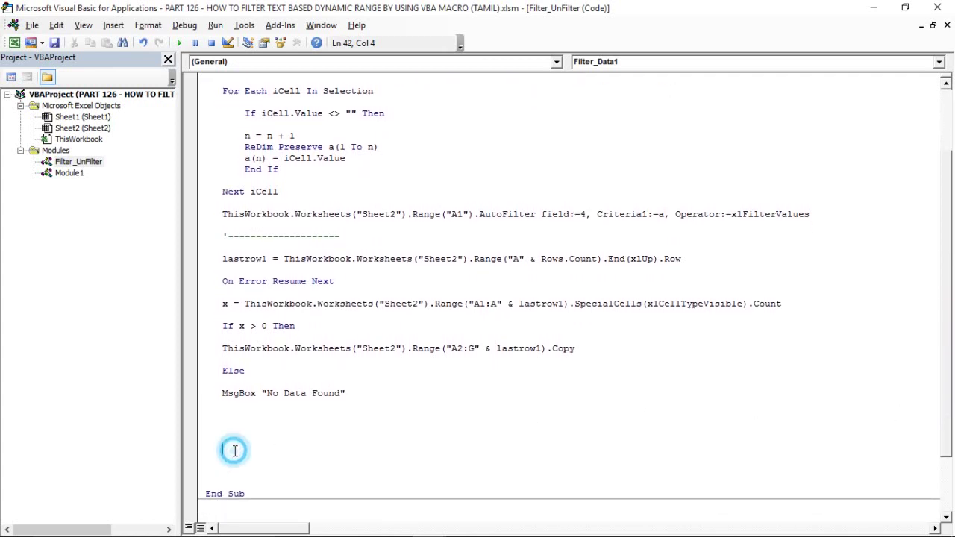
pyautogui.press('BackSpace')
pyautogui.press('BackSpace')
pyautogui.press('BackSpace')
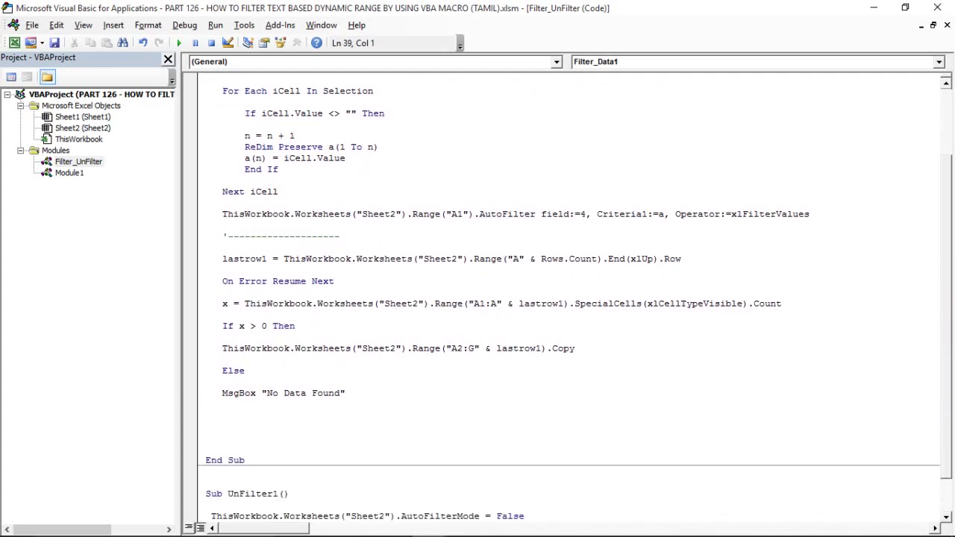
pyautogui.press('BackSpace')
pyautogui.press('Return')
pyautogui.write('en')
pyautogui.write('dif')
pyautogui.press('Return')
pyautogui.press('Return')
pyautogui.click(202, 459)
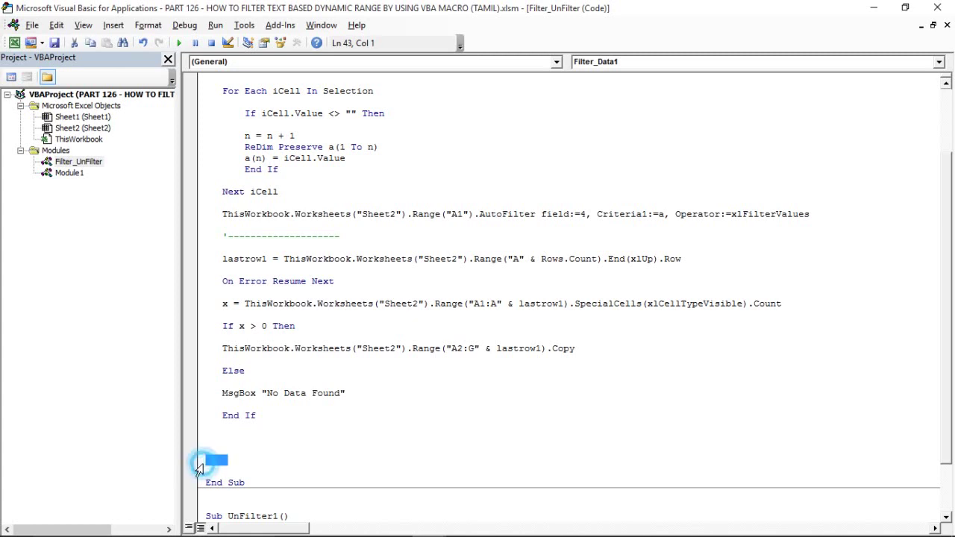
pyautogui.click(220, 459)
pyautogui.press('BackSpace')
pyautogui.press('BackSpace')
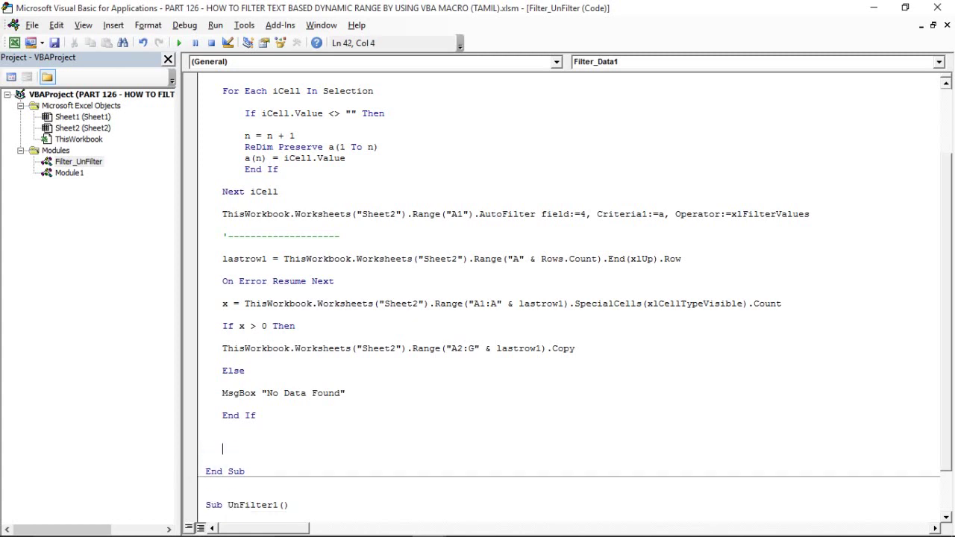
pyautogui.press('BackSpace')
# Step: Back in Excel, enter Raguraman in L2 on Sheet2 and run the Filter button
pyautogui.hotkey('alt', 'Tab')
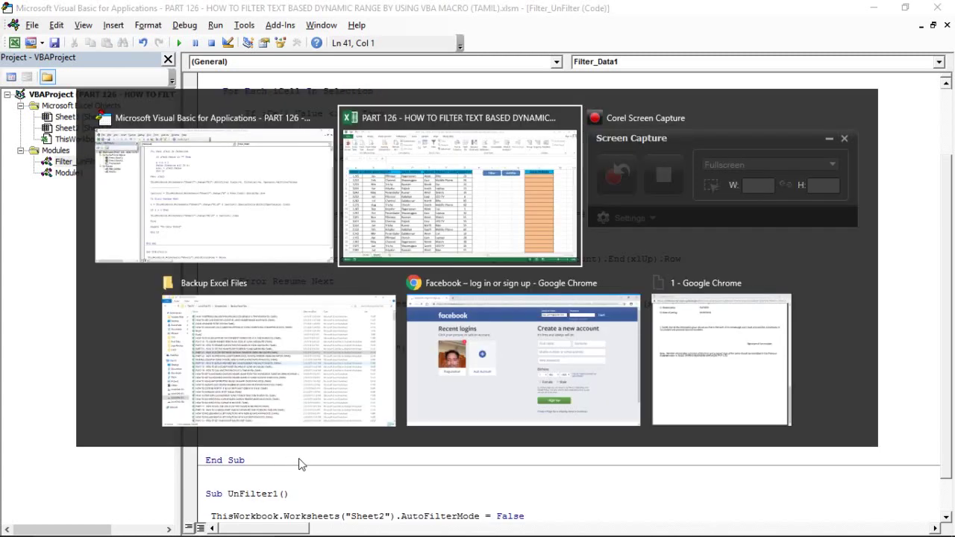
pyautogui.click(634, 337)
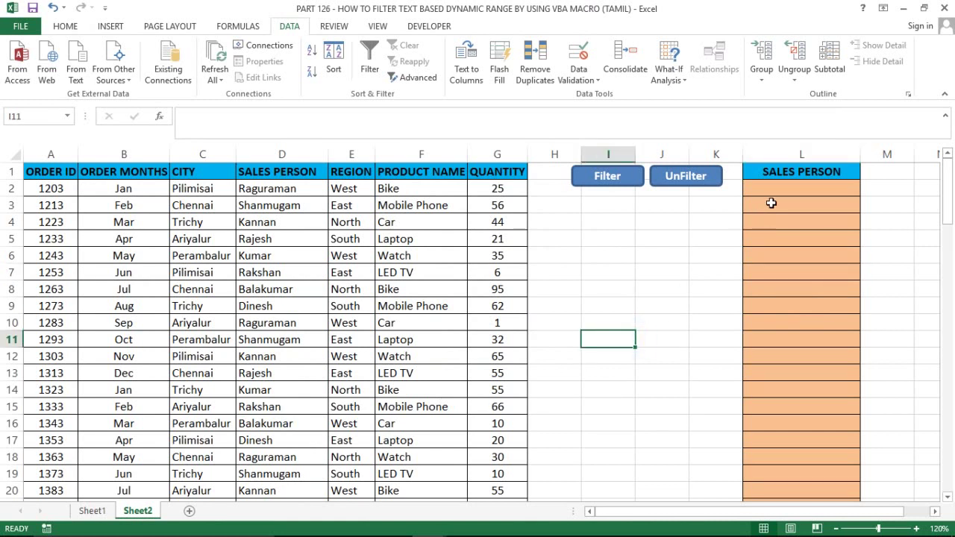
pyautogui.click(787, 183)
pyautogui.write('Raguraman')
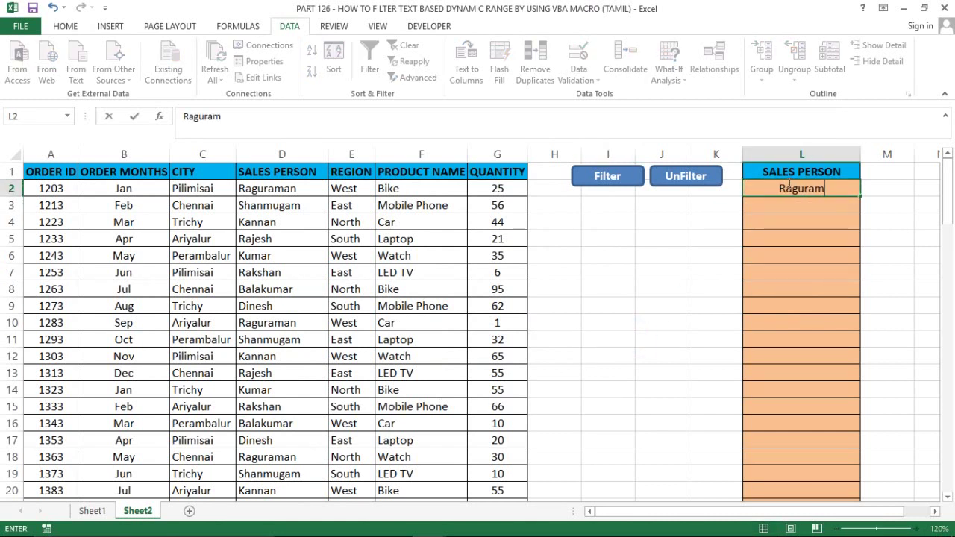
pyautogui.click(716, 272)
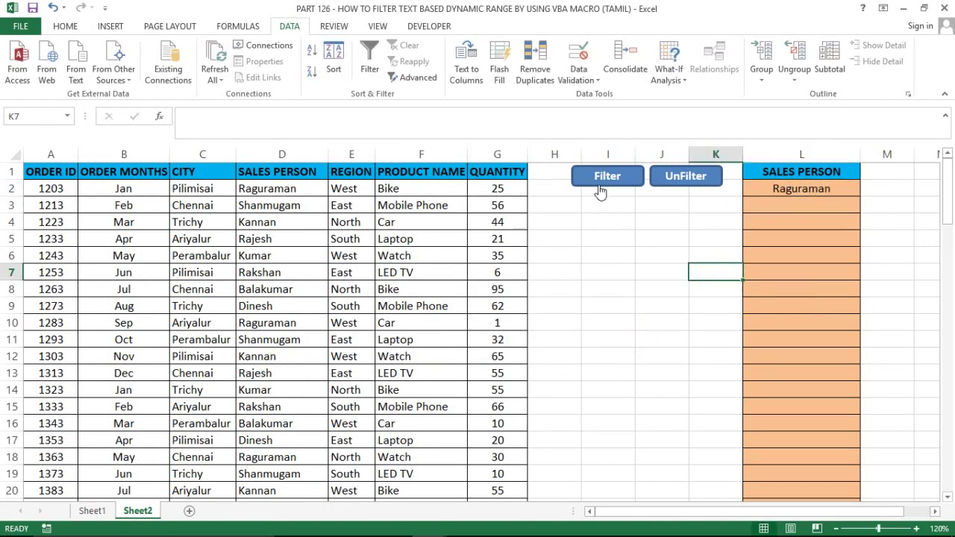
pyautogui.click(601, 191)
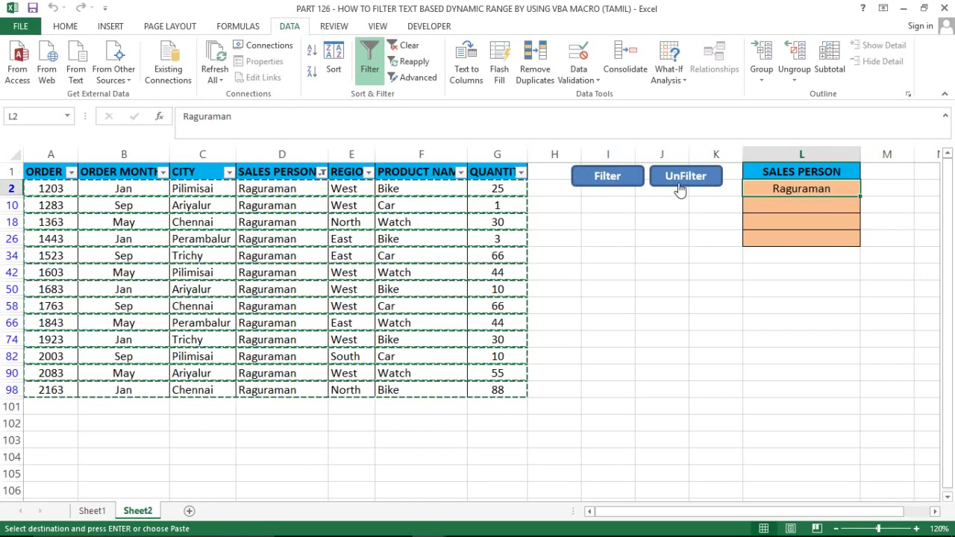
# Step: Clear the copy marquee and click UnFilter to show all rows again
pyautogui.press('Escape')
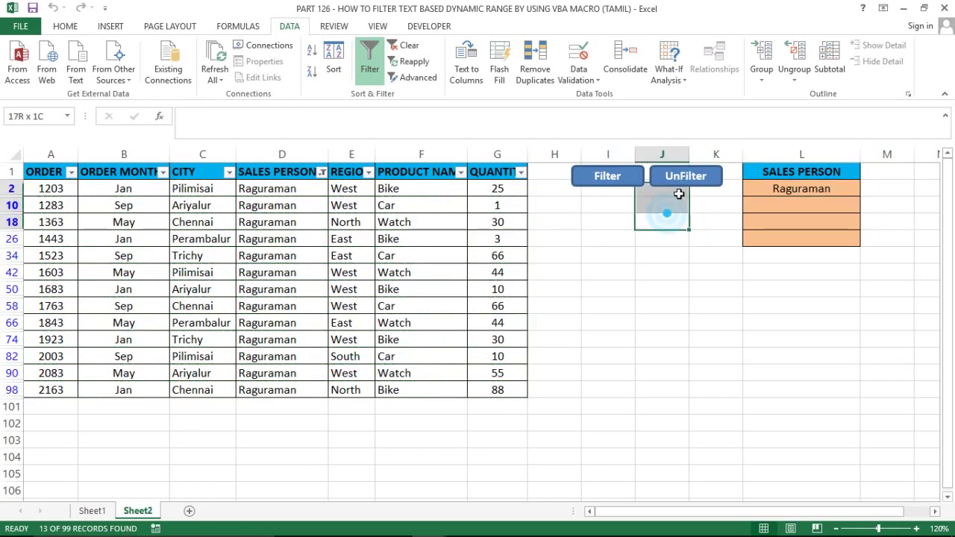
pyautogui.moveTo(662, 221); pyautogui.dragTo(690, 179)
pyautogui.click(691, 180)
# Step: Filter by xxxxxxxx in L2, dismiss the No Data Found message, and unfilter
pyautogui.click(639, 236)
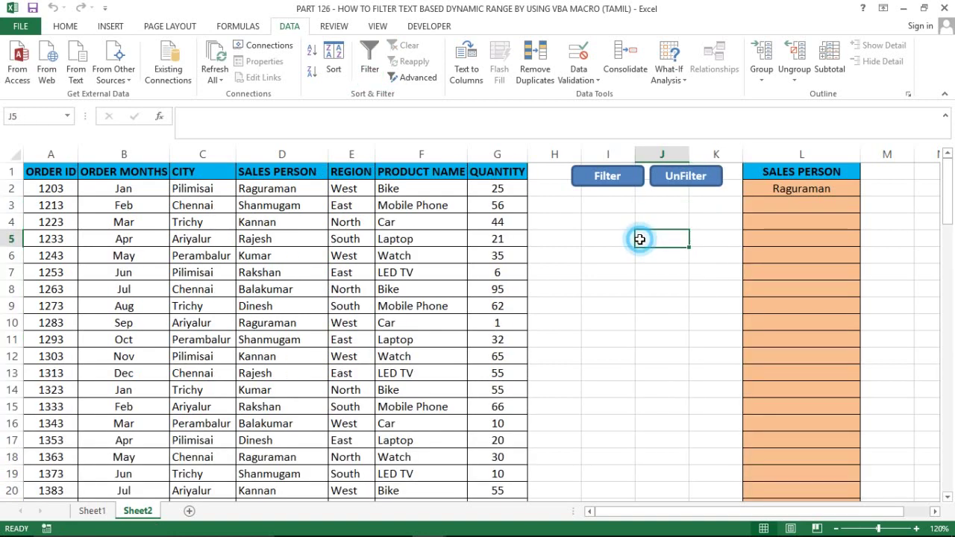
pyautogui.click(789, 191)
pyautogui.write('x')
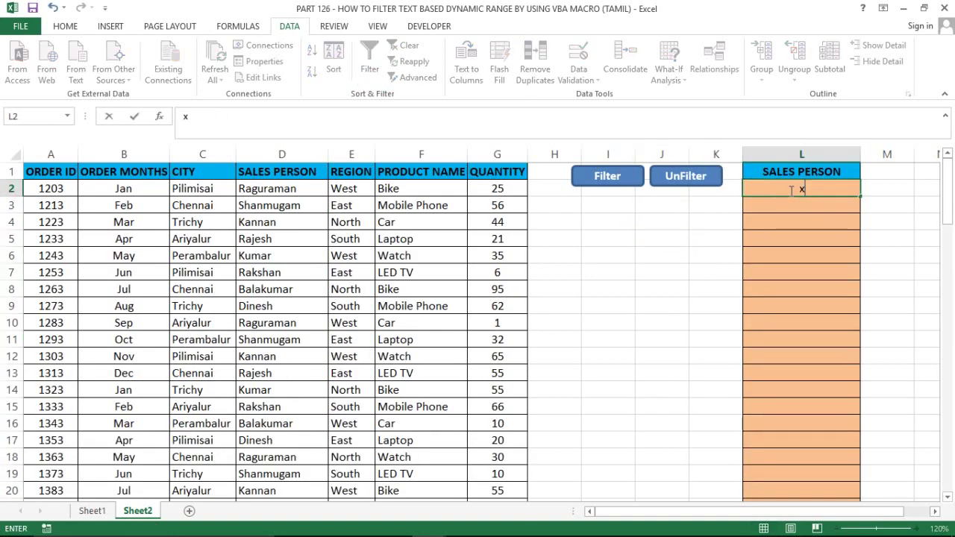
pyautogui.write('xxxxxxx')
pyautogui.press('Return')
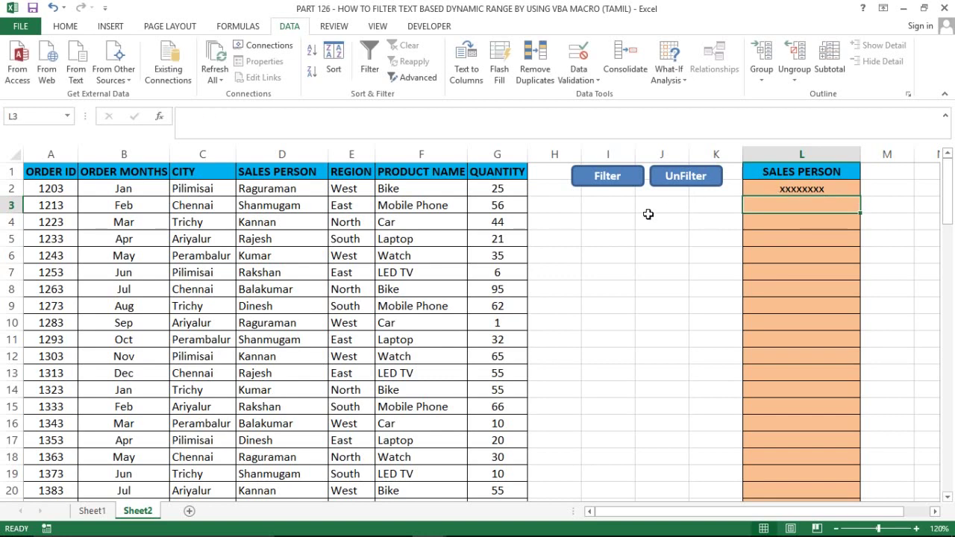
pyautogui.click(599, 178)
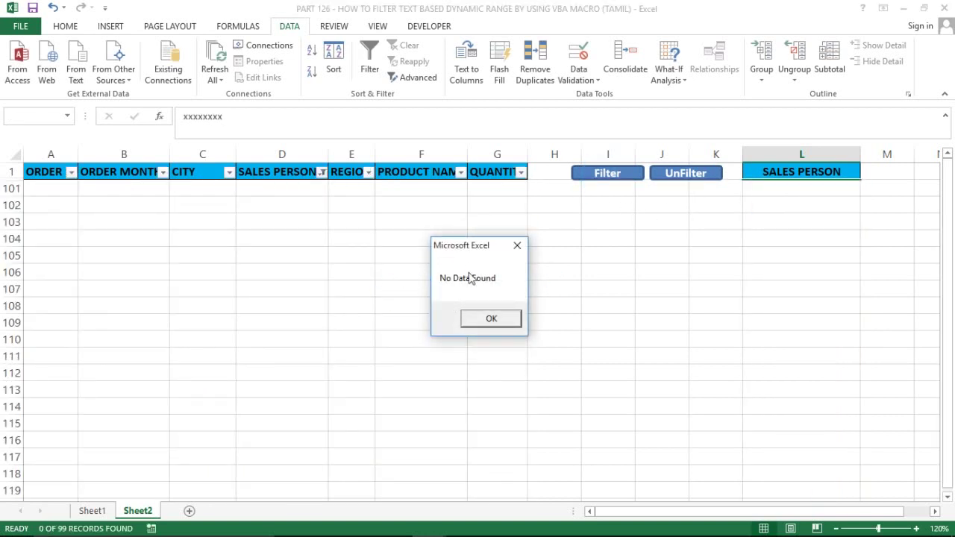
pyautogui.click(490, 319)
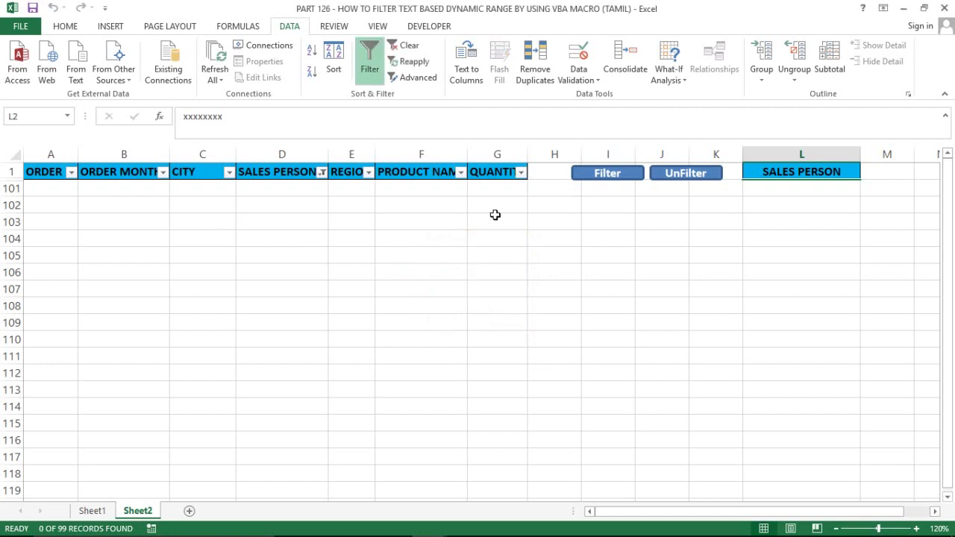
pyautogui.click(682, 176)
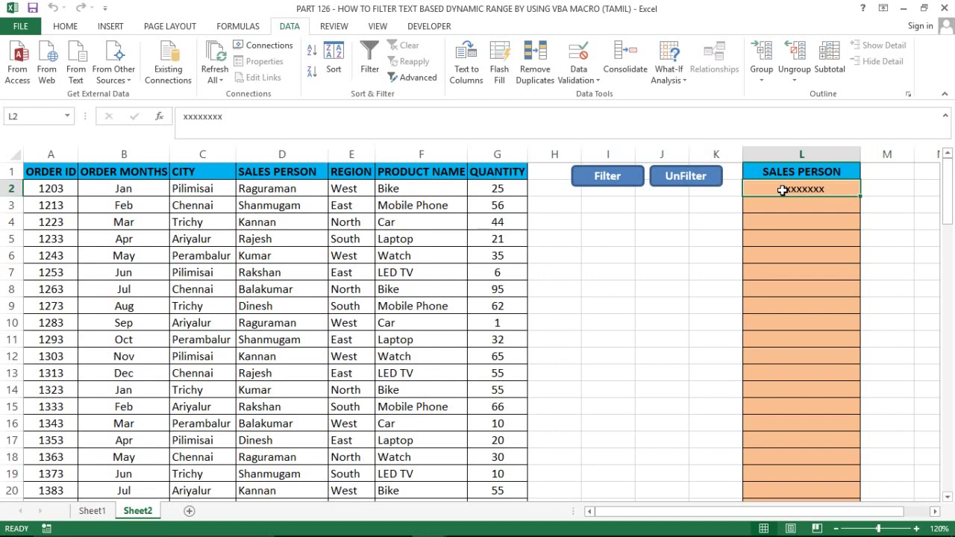
# Step: Repeat with ragu in L2: filter, dismiss No Data Found, then unfilter
pyautogui.write('ragu')
pyautogui.press('Return')
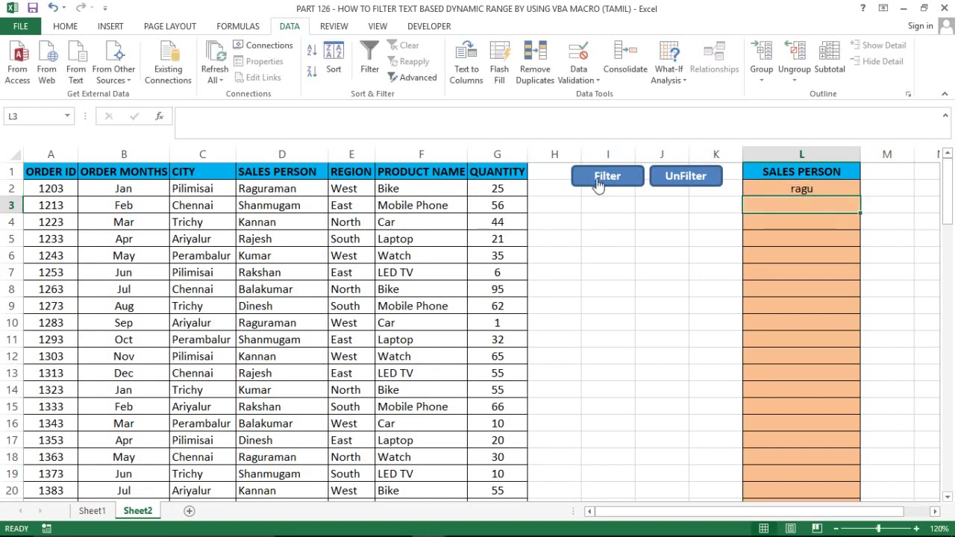
pyautogui.click(597, 179)
pyautogui.click(474, 321)
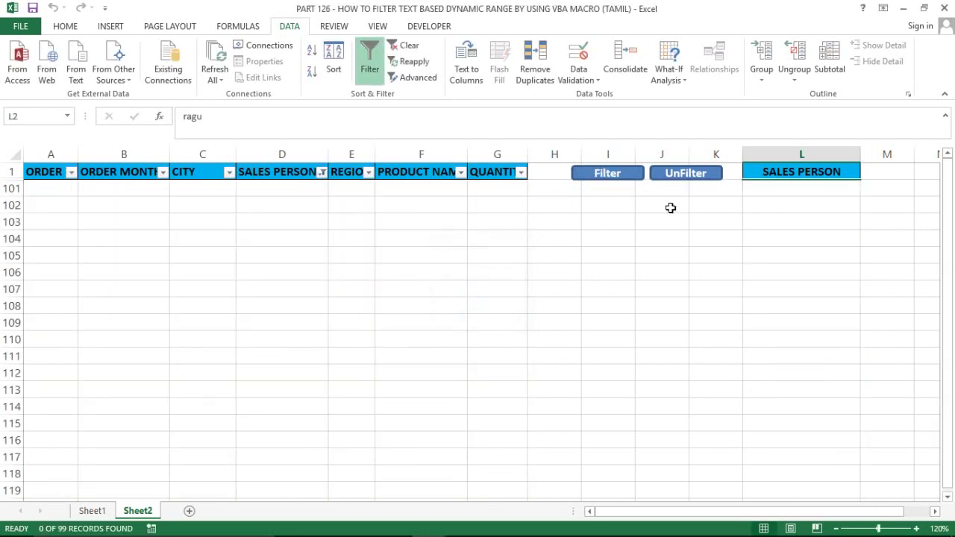
pyautogui.click(696, 179)
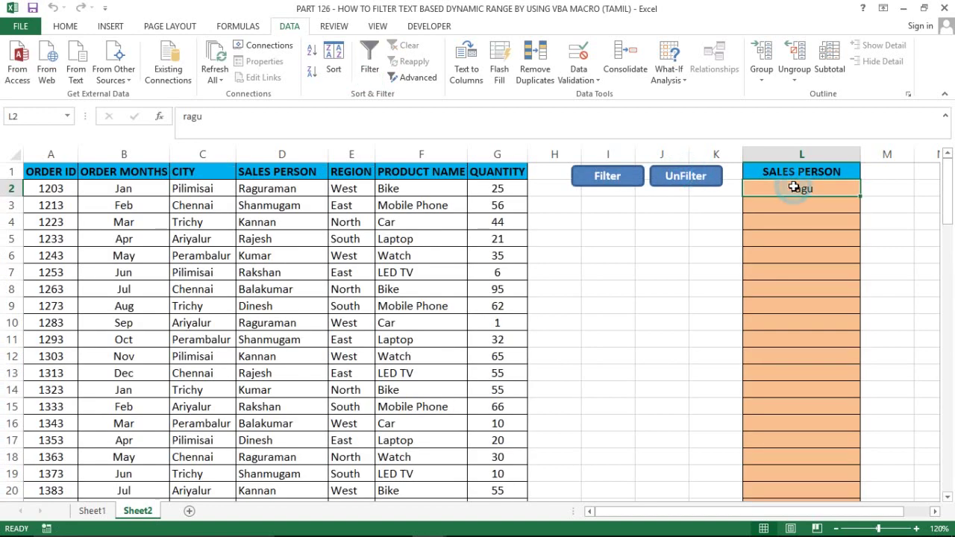
# Step: Enter Raguraman, Dinesh, Rajesh and Kumar in L2:L5 of the orange column
pyautogui.write('Raguraman')
pyautogui.press('Return')
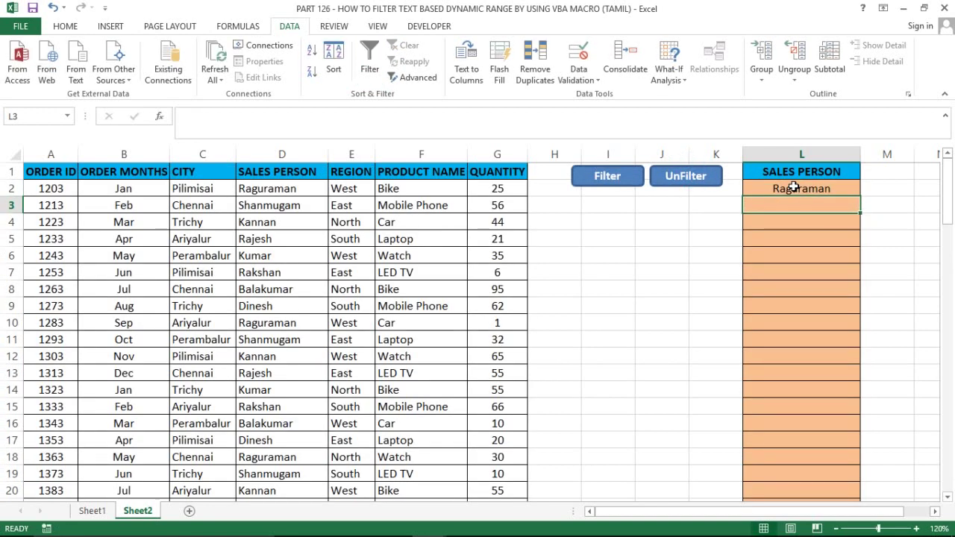
pyautogui.write('Dinesh')
pyautogui.press('Return')
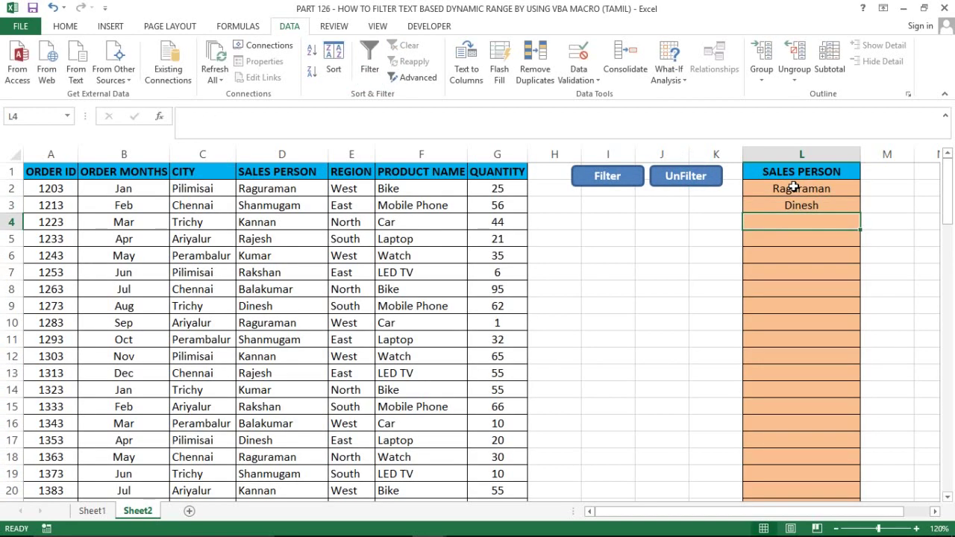
pyautogui.write('Rajesh')
pyautogui.press('Return')
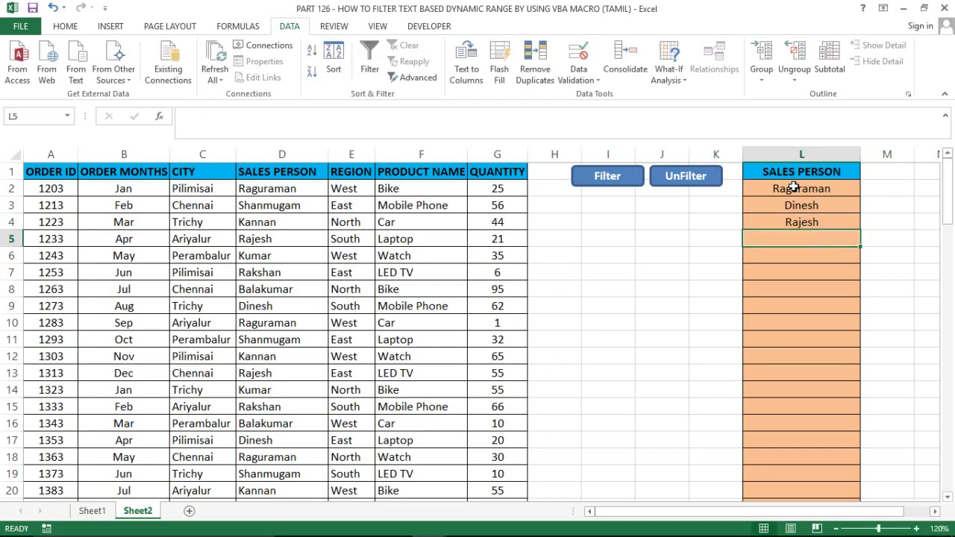
pyautogui.write('Kumar')
pyautogui.press('Return')
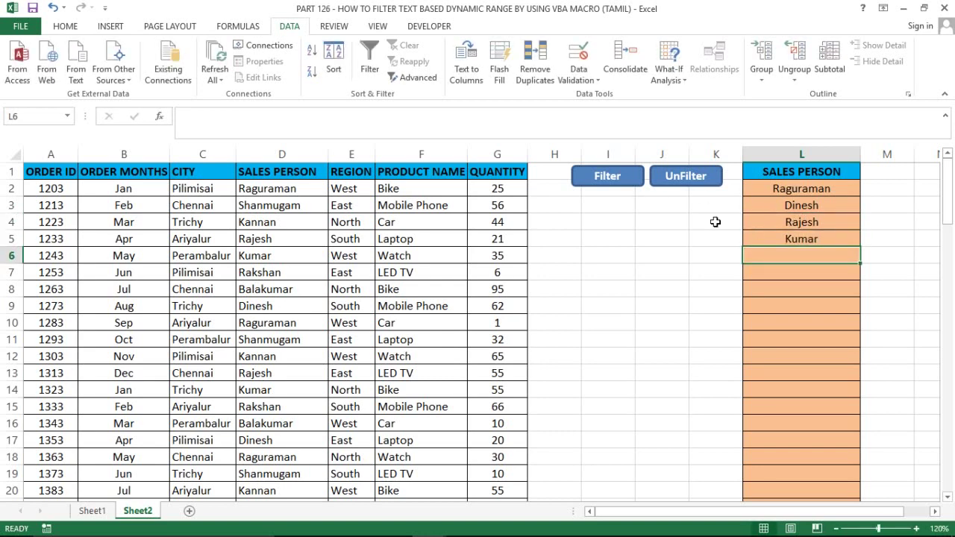
pyautogui.click(715, 222)
# Step: Filter by the four names, check the SALES PERSON filter list, then unfilter the table
pyautogui.click(610, 179)
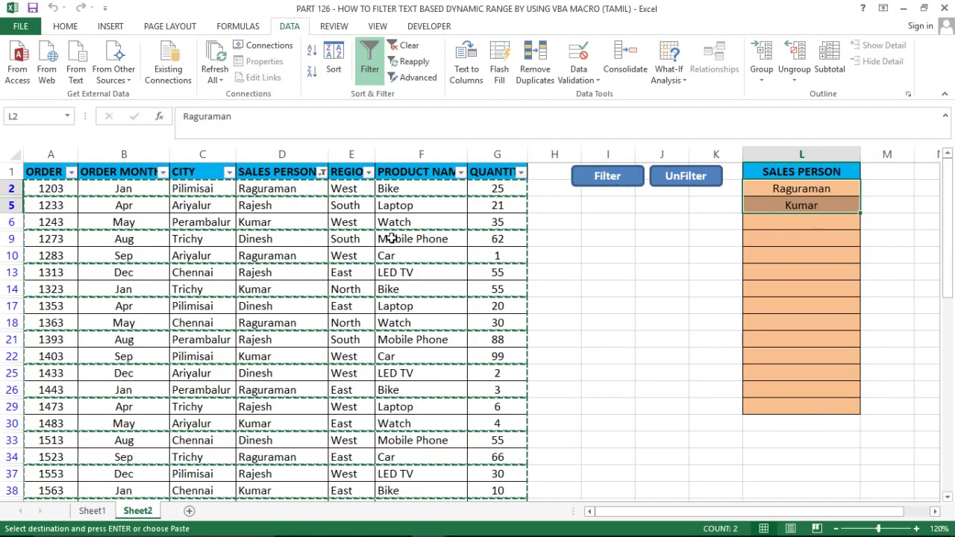
pyautogui.click(322, 172)
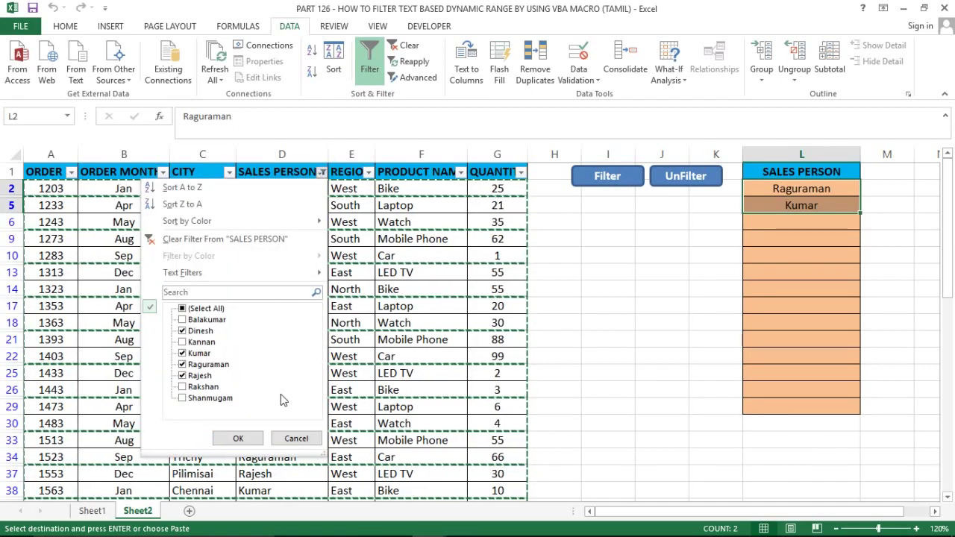
pyautogui.click(291, 438)
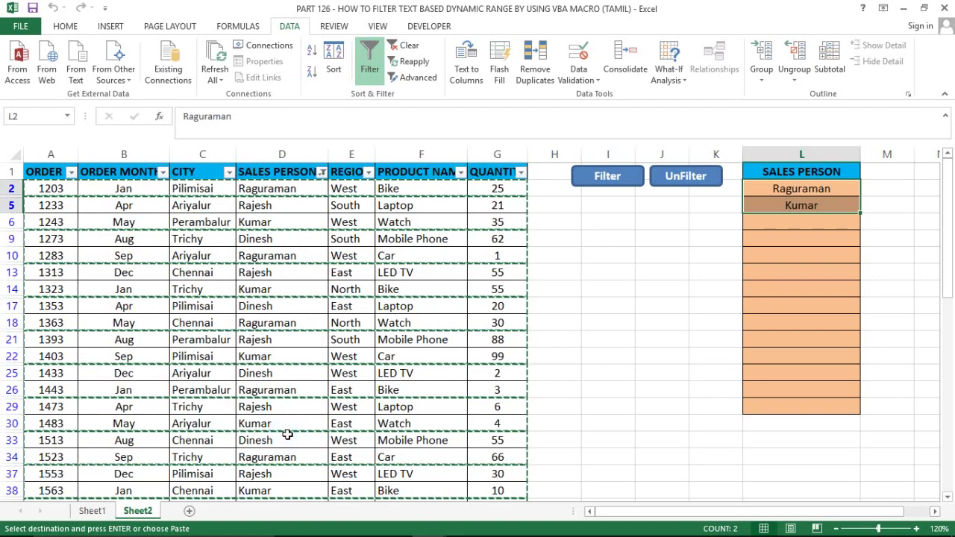
pyautogui.press('Escape')
pyautogui.press('Down')
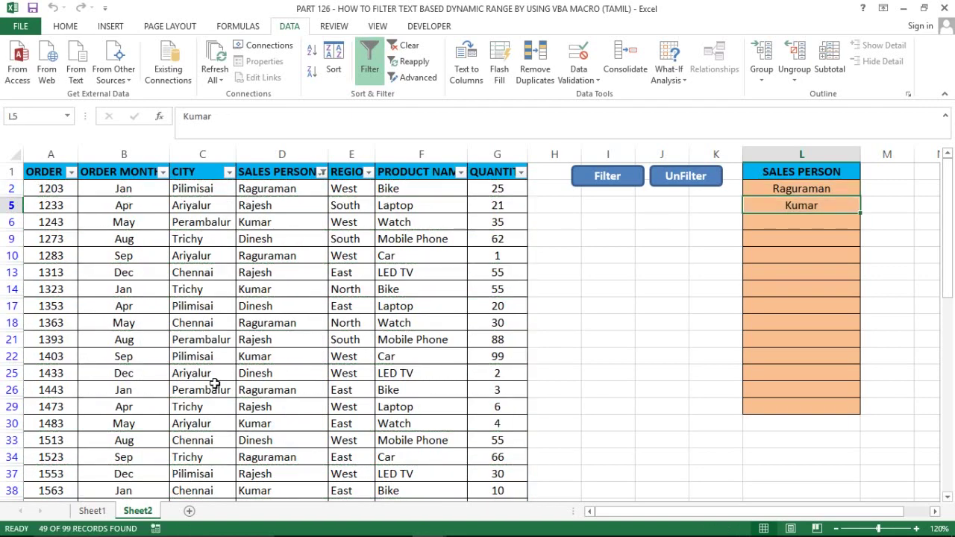
pyautogui.press('Up')
pyautogui.press('Up')
pyautogui.click(662, 179)
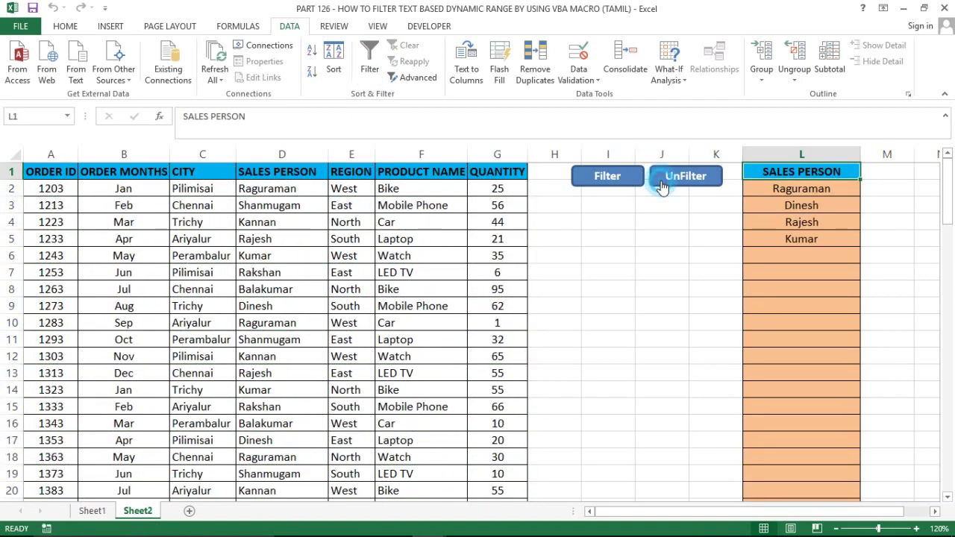
pyautogui.click(618, 200)
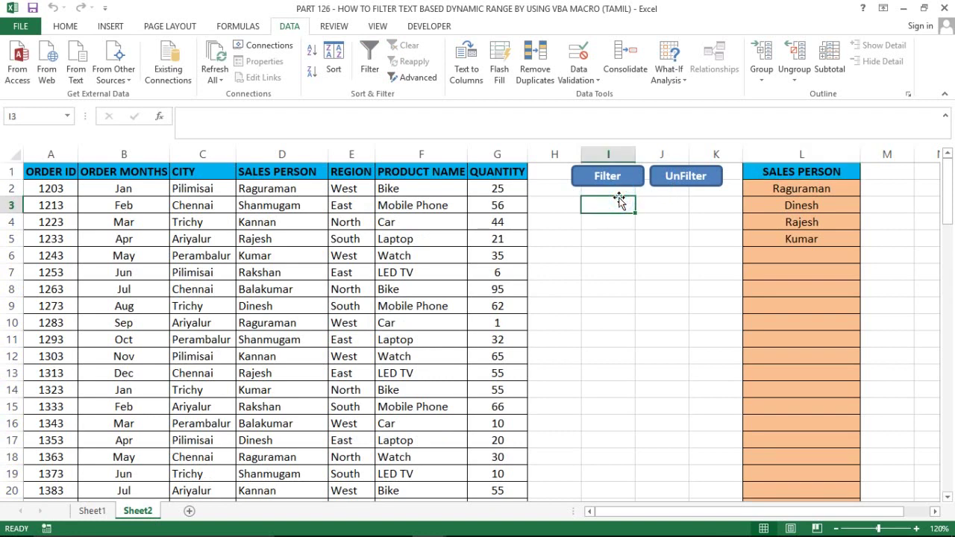
pyautogui.click(455, 223)
pyautogui.hotkey('ctrl', 'Up')
pyautogui.hotkey('ctrl', 'Right')
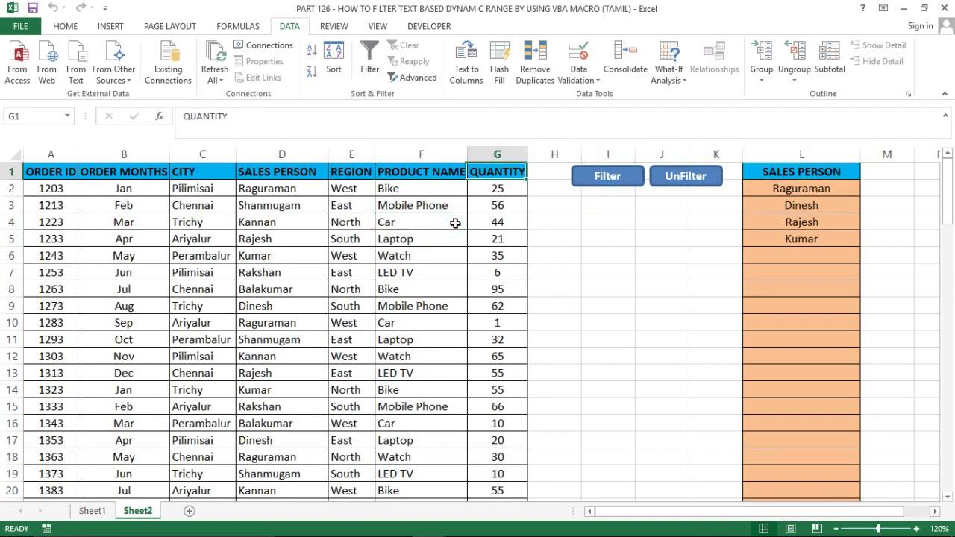
pyautogui.hotkey('ctrl', 'Left')
pyautogui.press('Down')
pyautogui.press('Up')
pyautogui.press('Right')
pyautogui.press('Right')
pyautogui.press('Right')
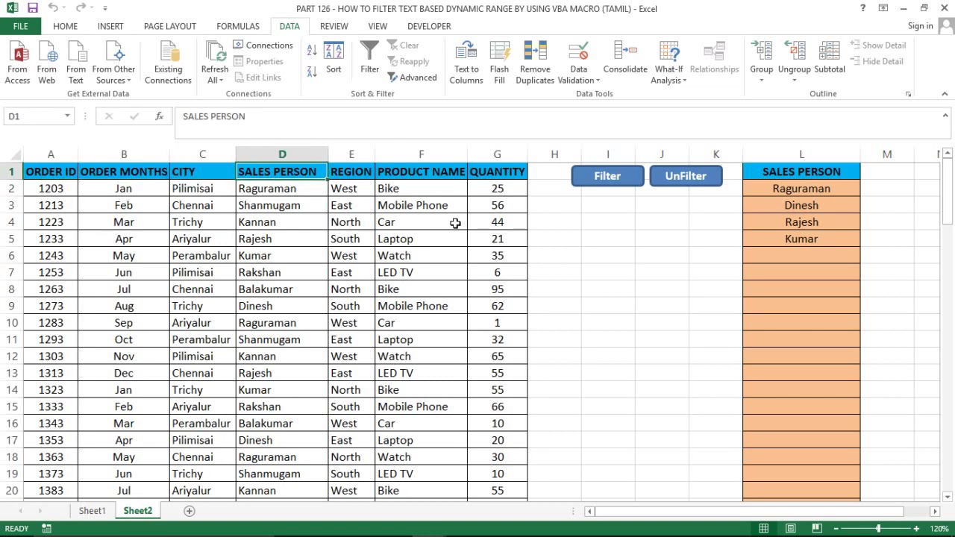
pyautogui.click(515, 277)
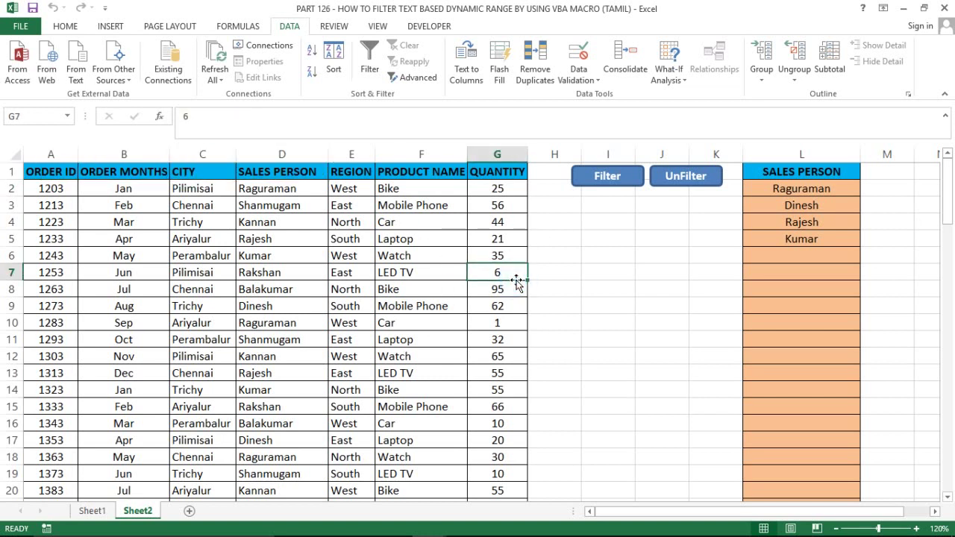